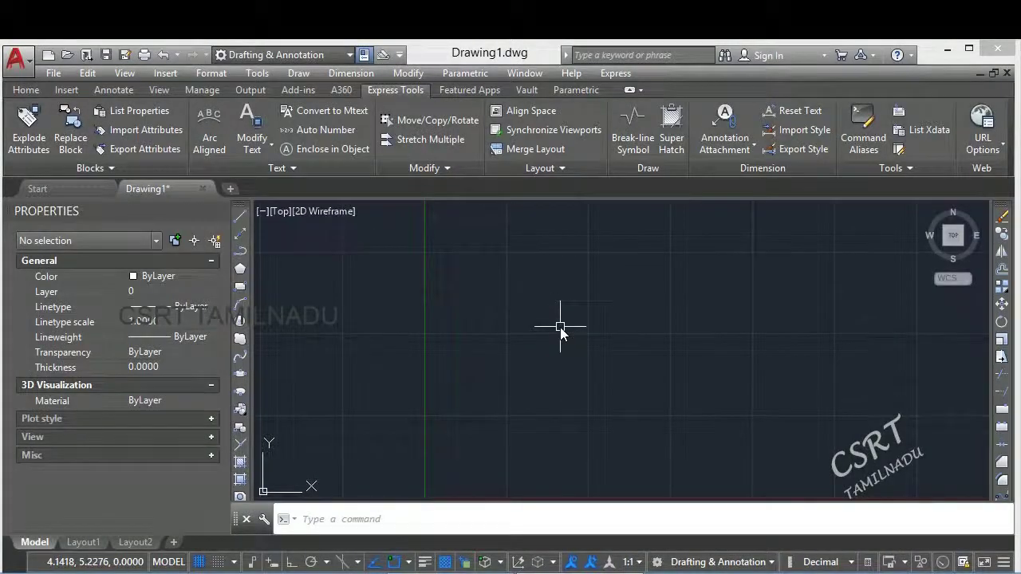
Start the Remote Text command from the Express Text tools, after one cancelled RTEXT attempt
left_click(614, 73)
mouse_move(628, 110)
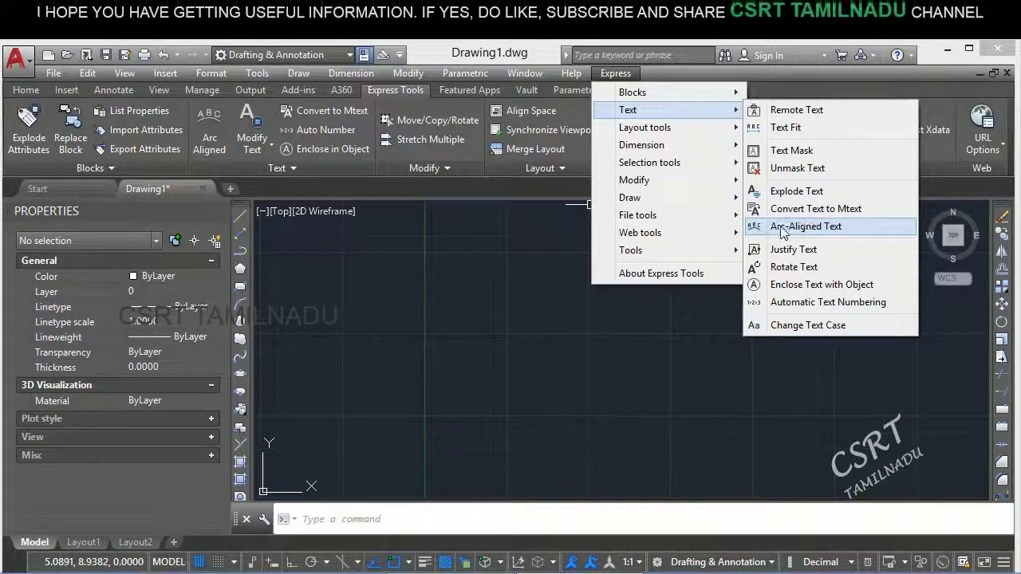
left_click(844, 116)
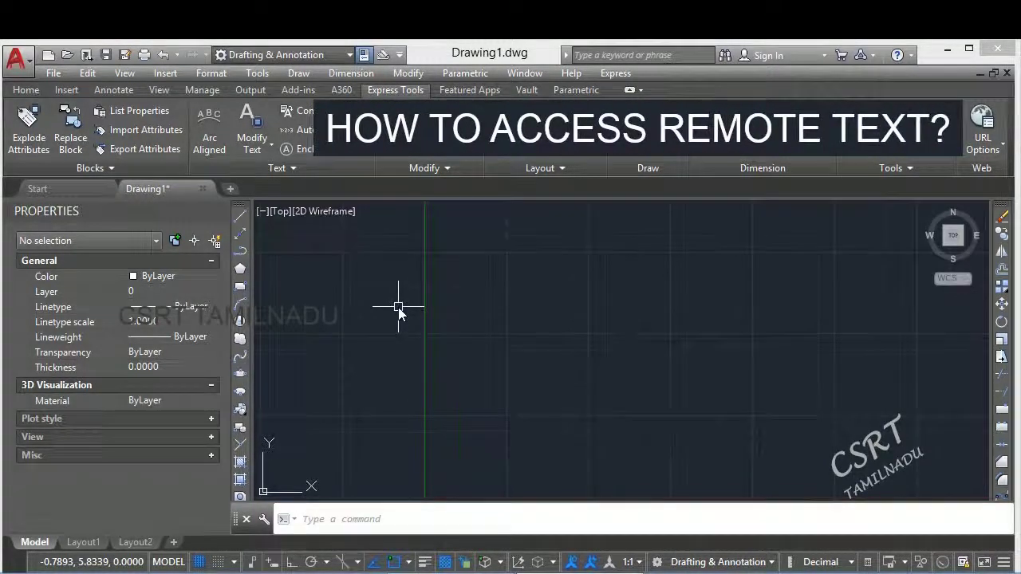
type("R")
type("TEXT")
key("Return")
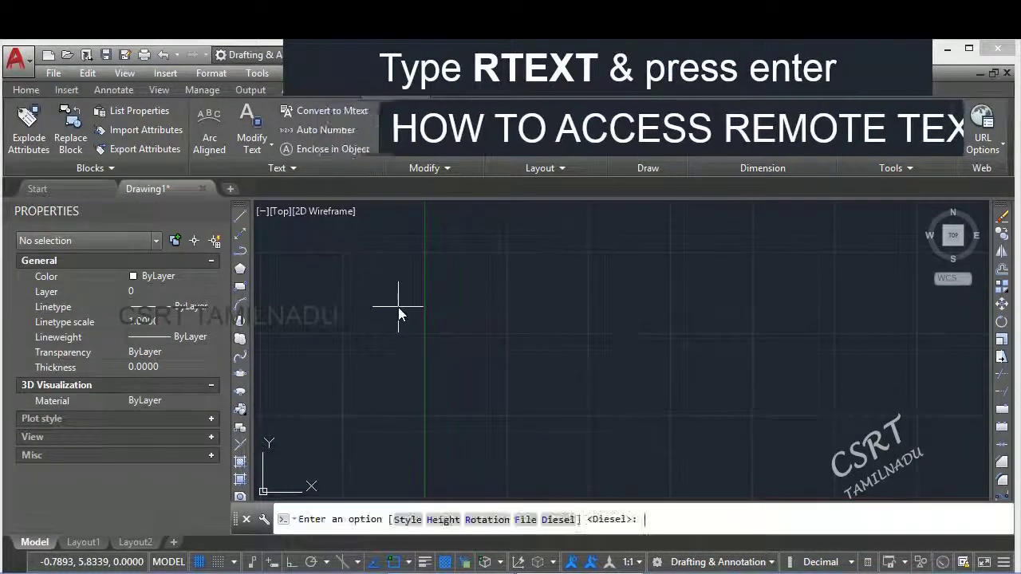
key("Escape")
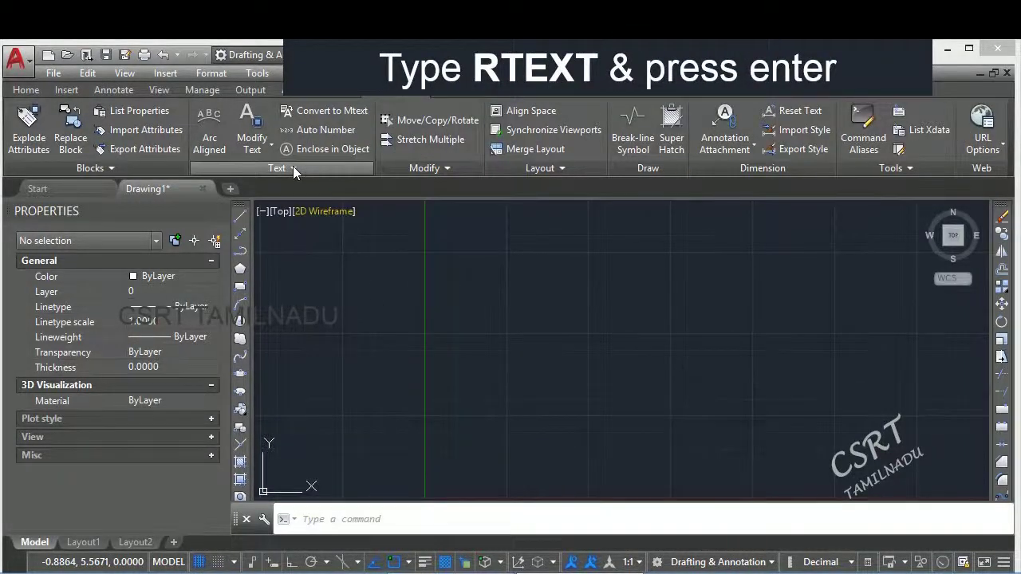
left_click(292, 168)
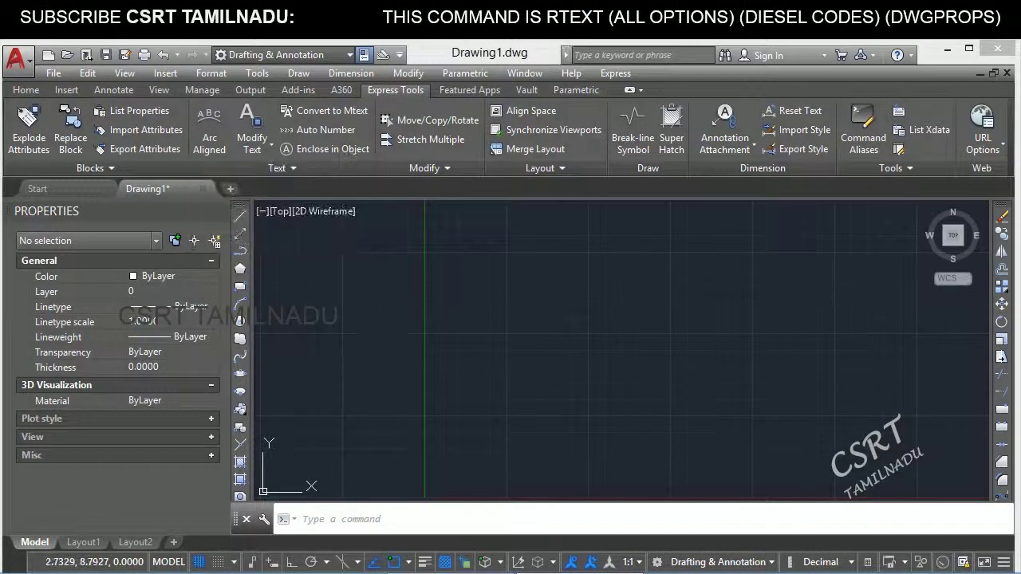
left_click(615, 72)
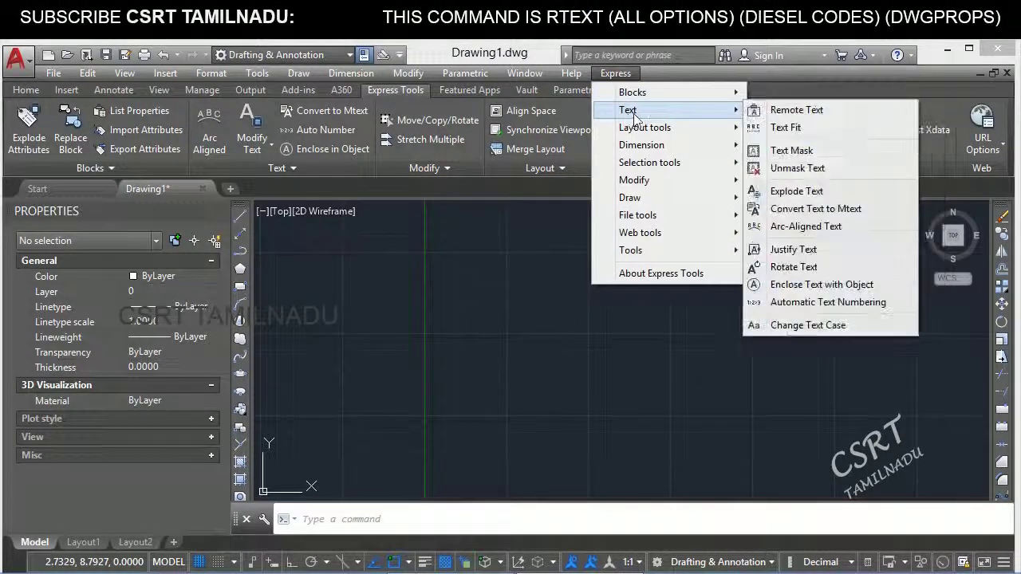
left_click(793, 104)
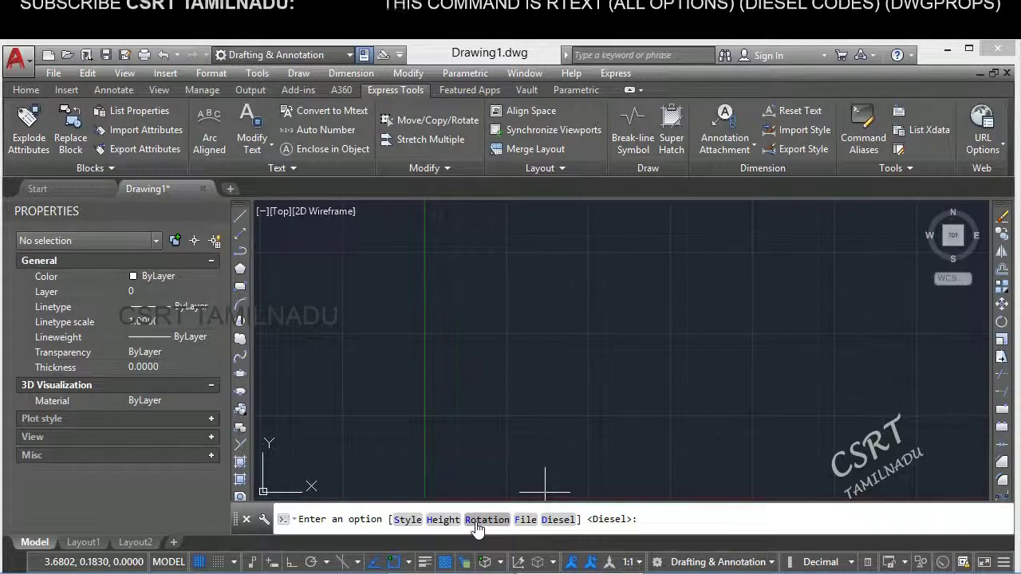
Set the remote text style to BOLD, keep the default 0.2000 height, and set rotation to 30°
left_click(408, 519)
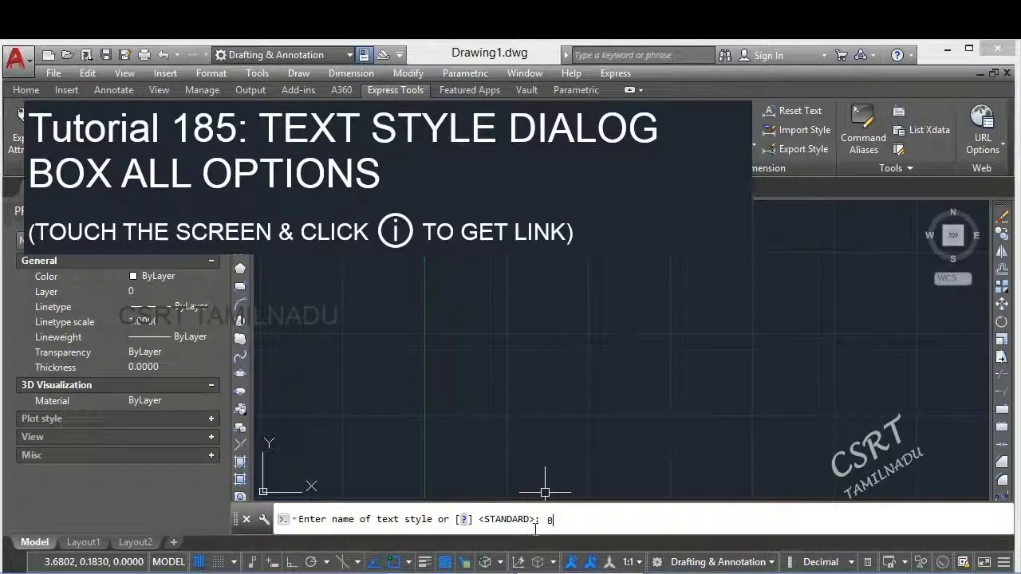
type("BOLD")
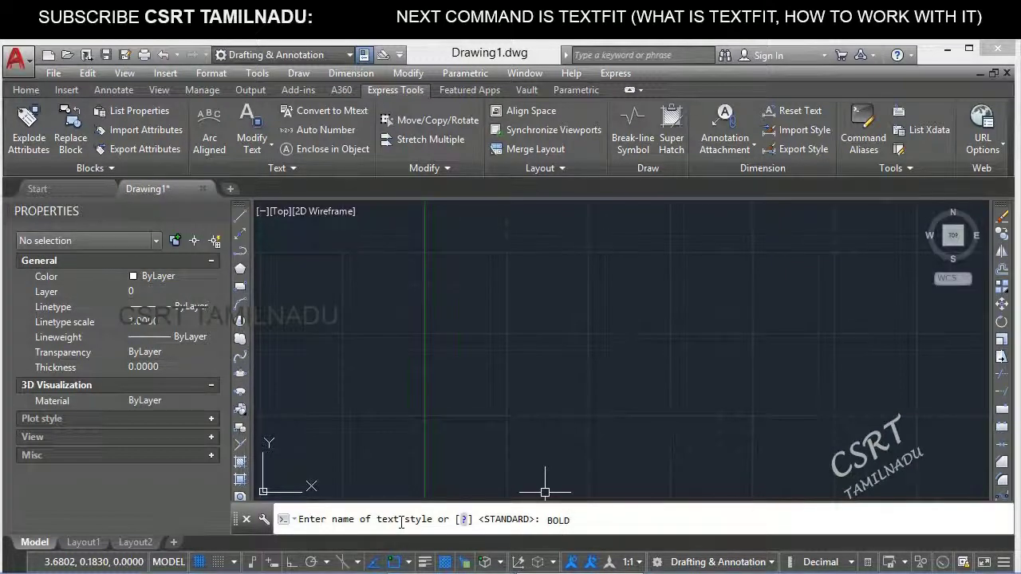
key("Return")
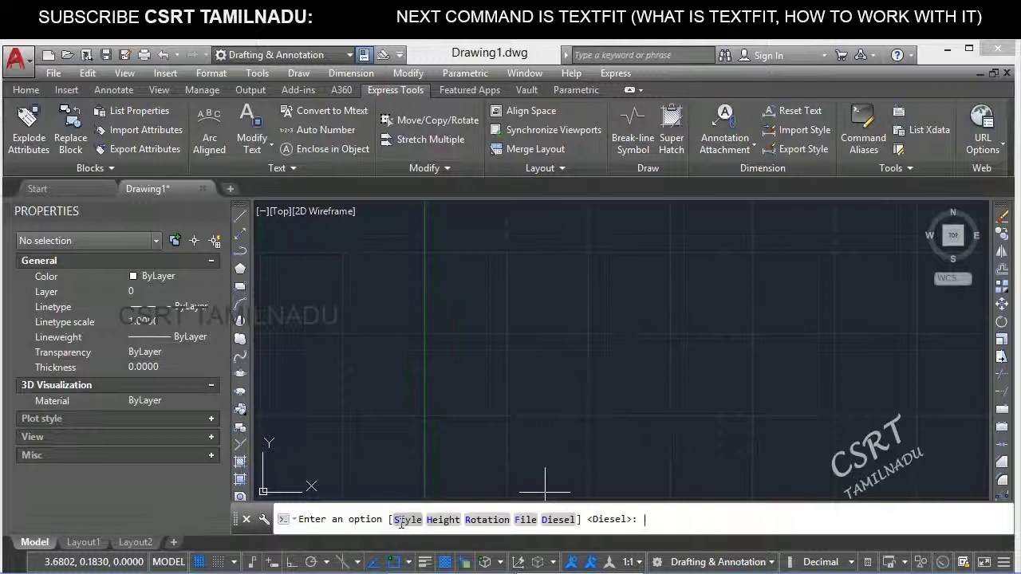
left_click(441, 520)
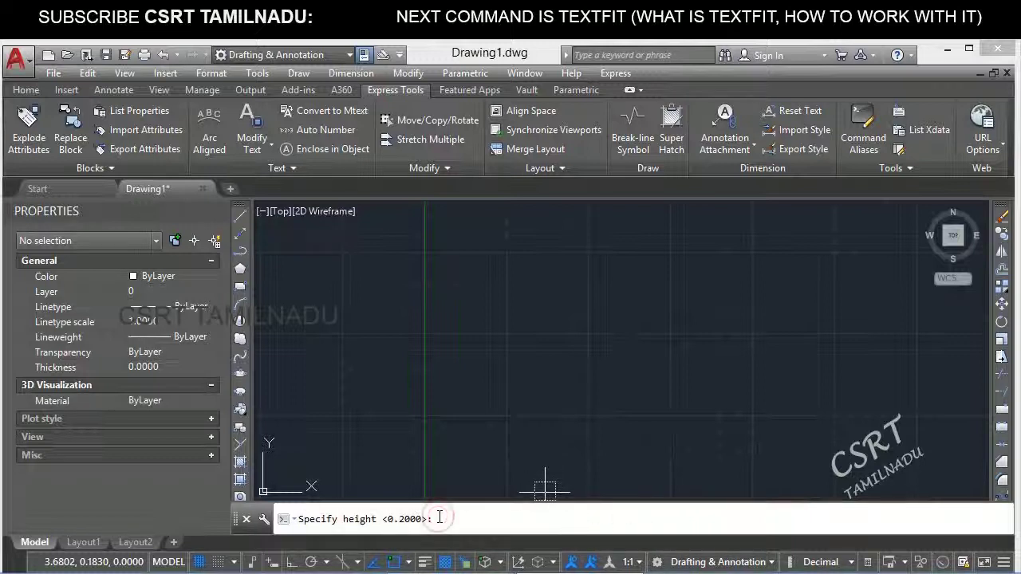
type("1")
key("Return")
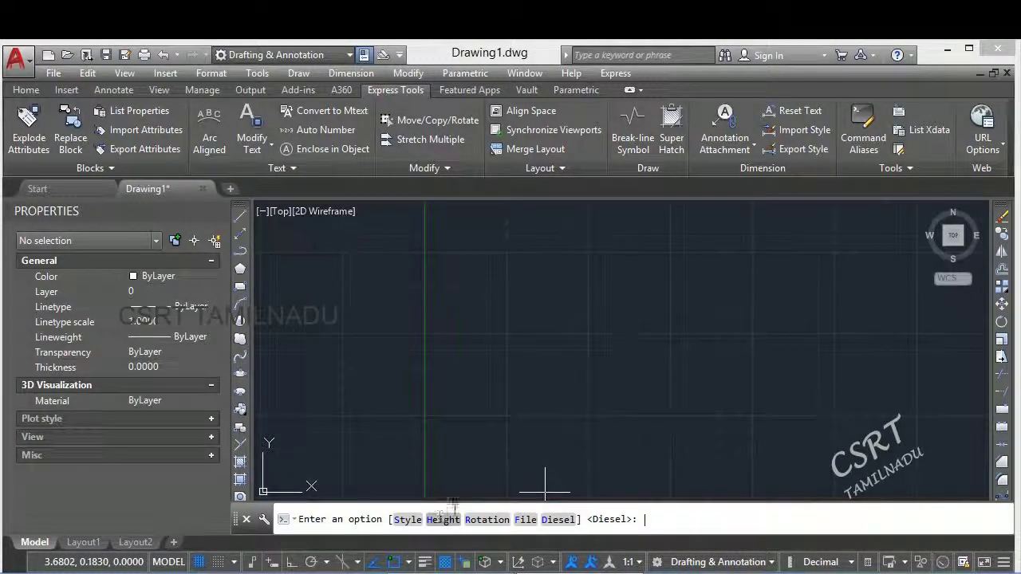
left_click(476, 520)
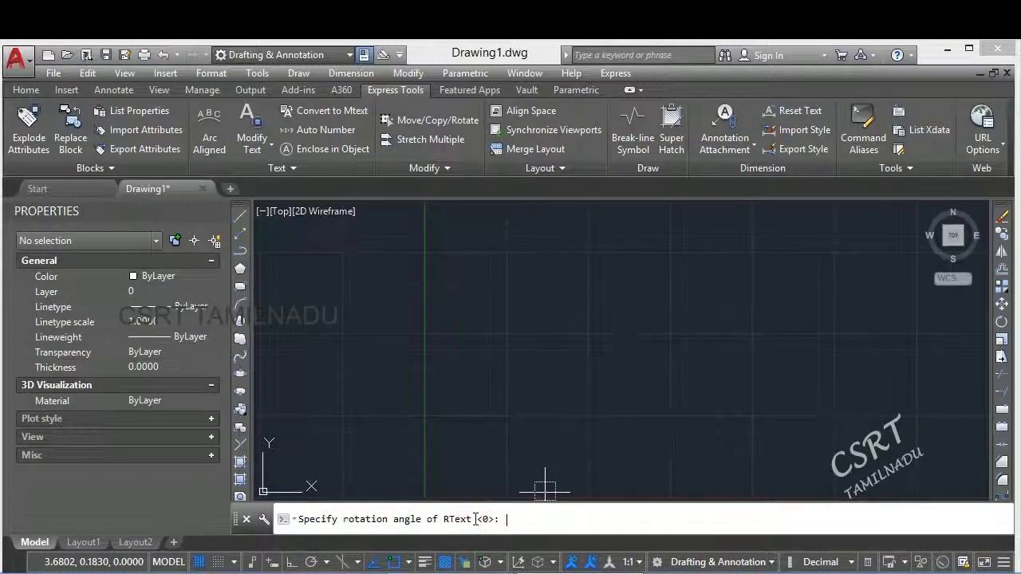
type("30")
key("Return")
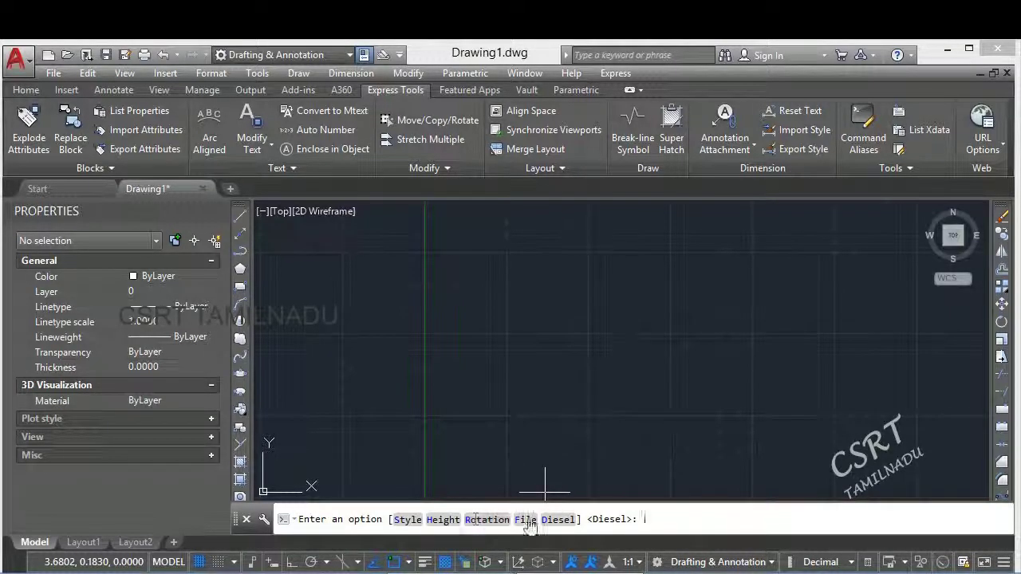
Load the ABOUT RTEXT COMMAND file and place it as remote text in the drawing
left_click(526, 520)
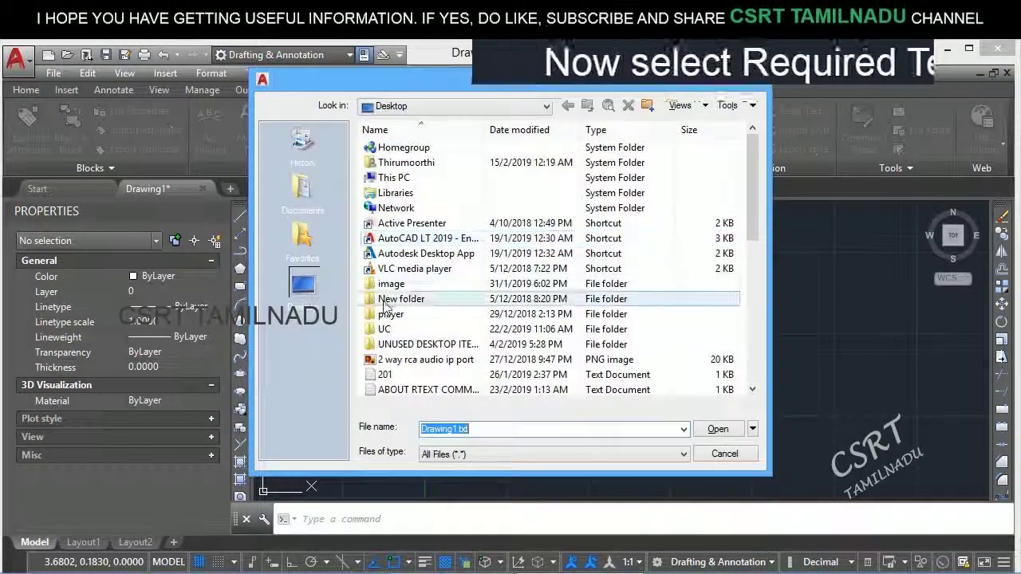
left_click(451, 390)
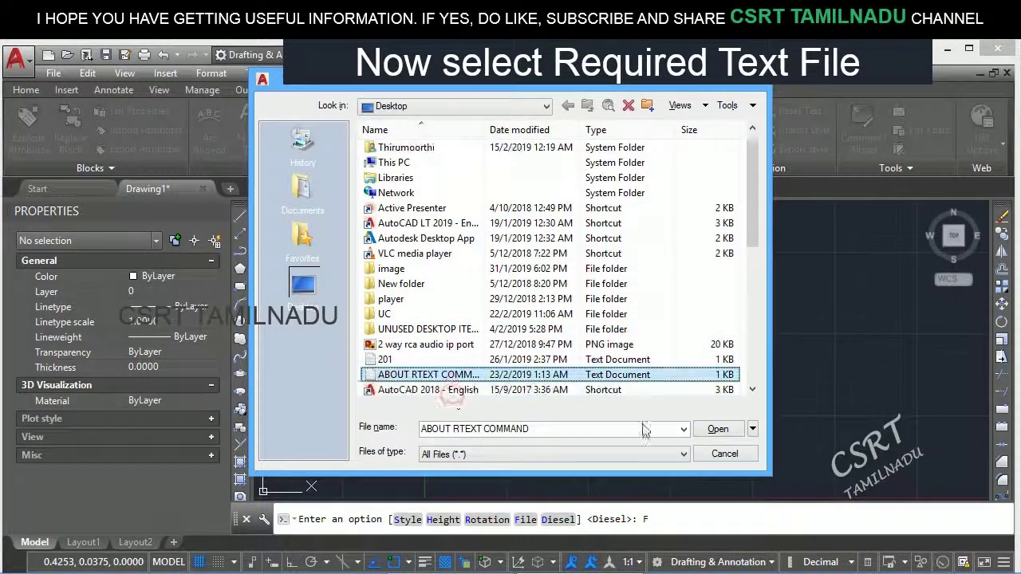
left_click(707, 434)
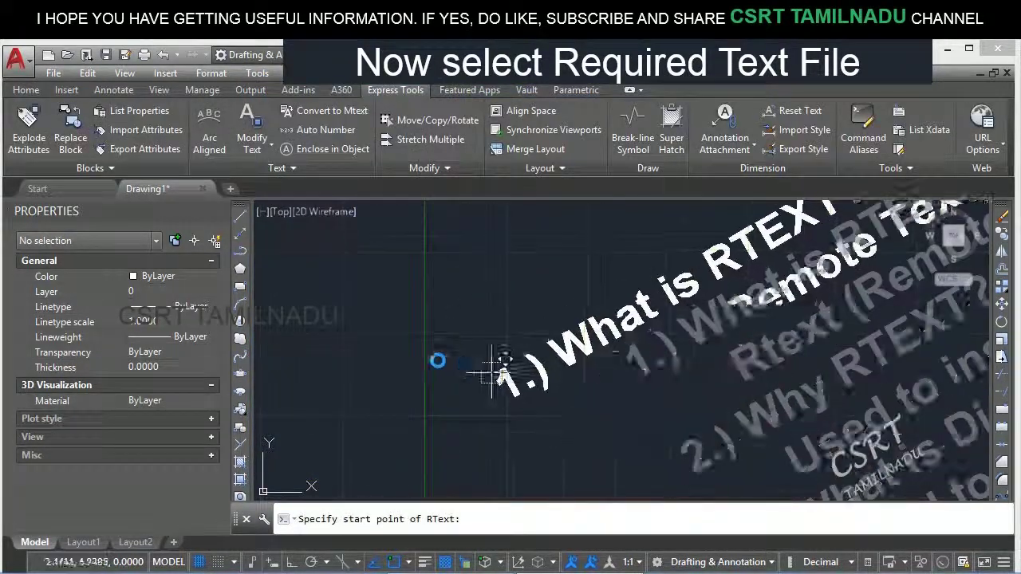
middle_click_drag(437, 356, 503, 340)
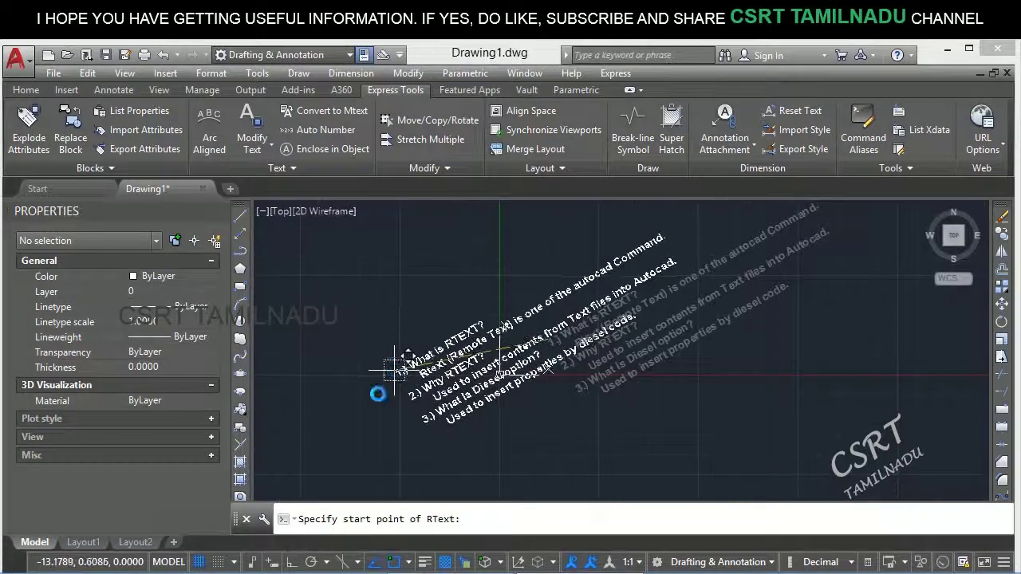
left_click(376, 391)
key("Return")
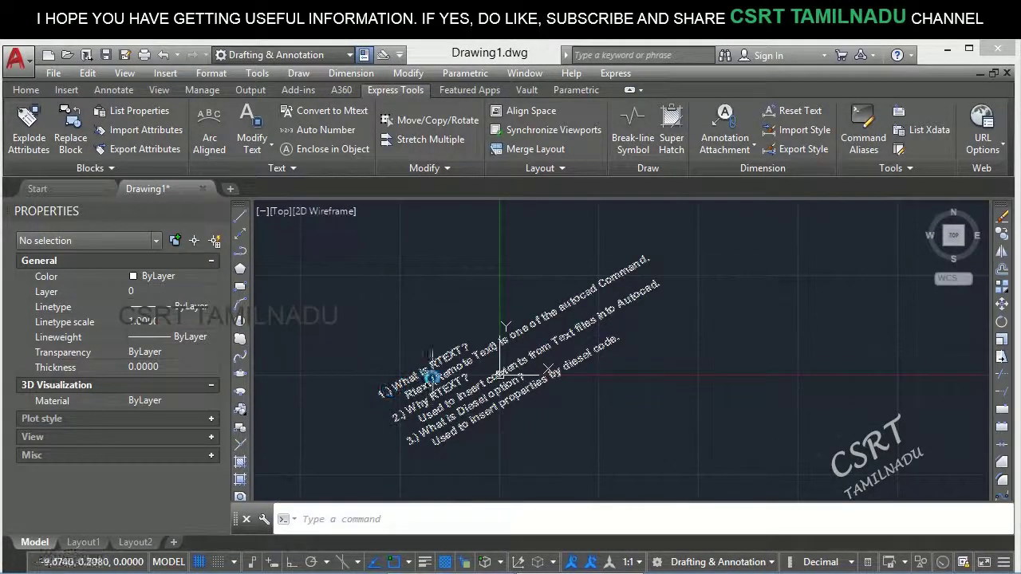
Select the placed remote text and recentre the view on it
scroll(528, 419, "up", 3)
scroll(455, 433, "down", 1)
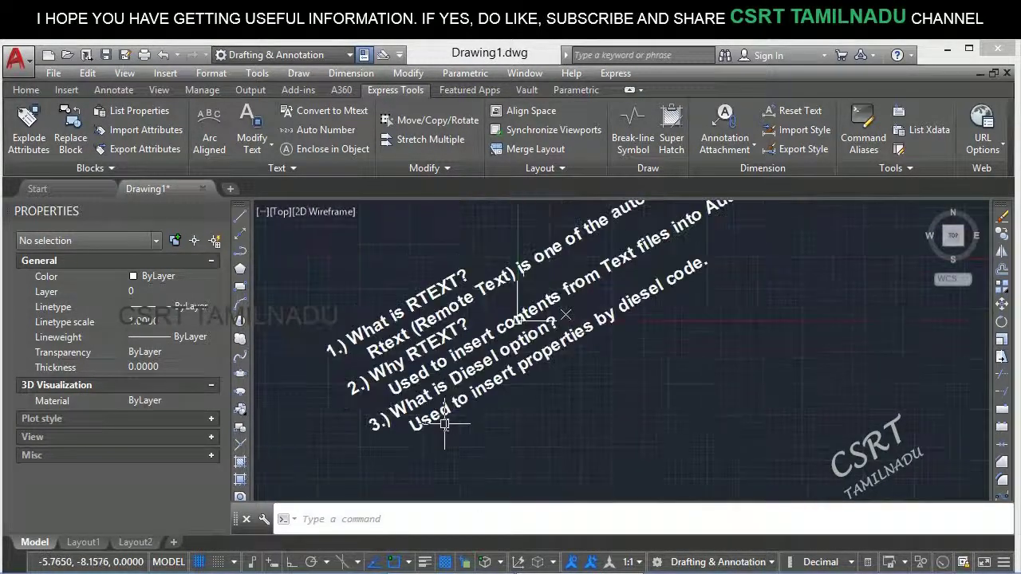
scroll(455, 410, "up", 1)
left_click(478, 419)
left_click(344, 288)
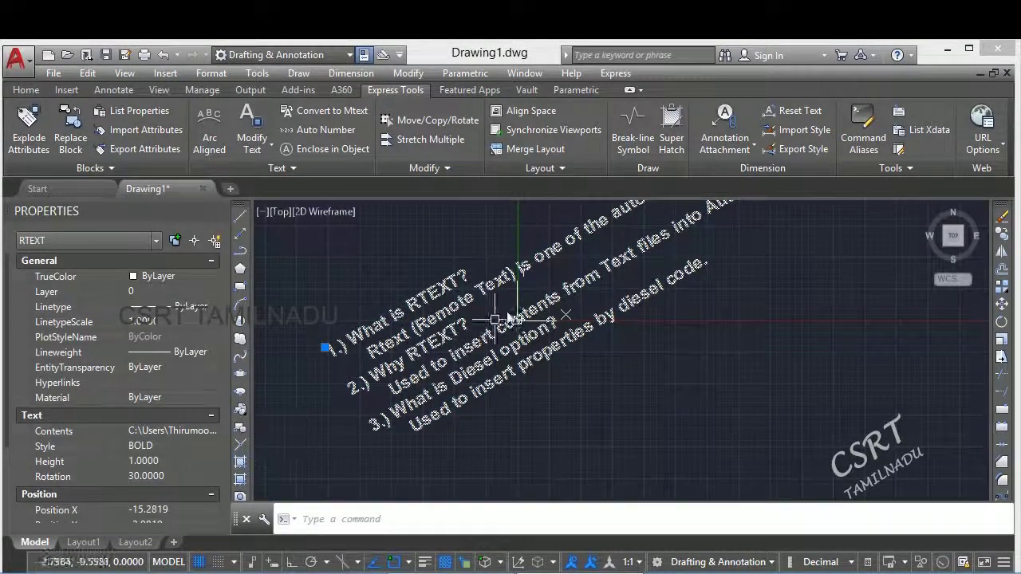
middle_click_drag(580, 345, 565, 392)
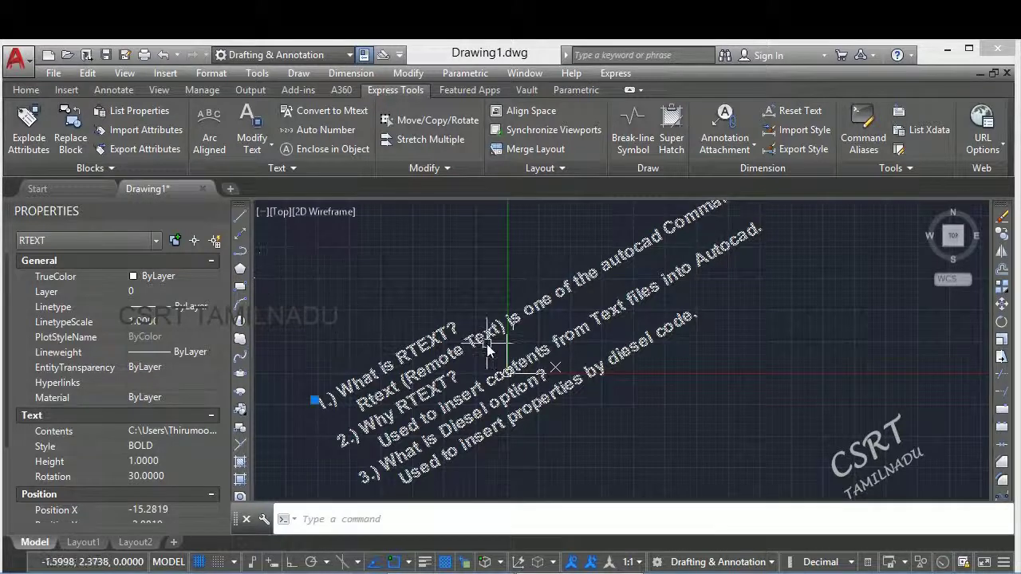
Reselect the remote text and start RTEDIT on it, after cancelling a mistyped command
key("Escape")
left_click(478, 419)
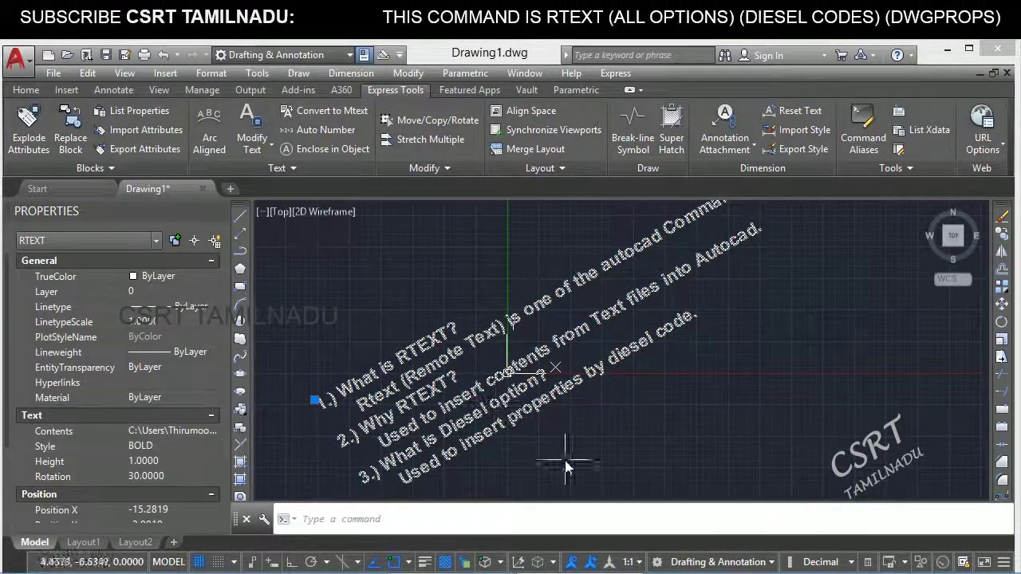
type("r")
key("Return")
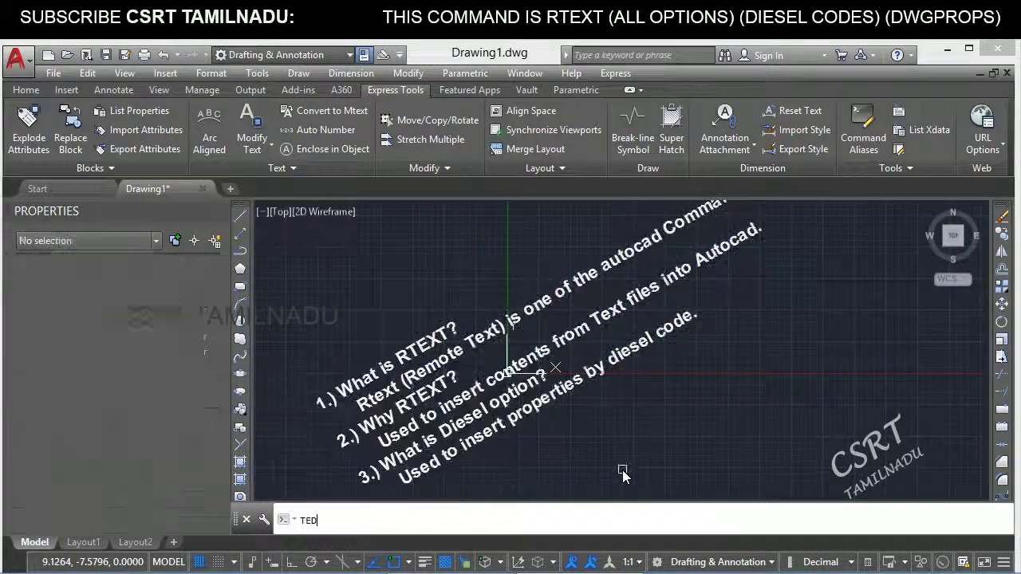
key("Escape")
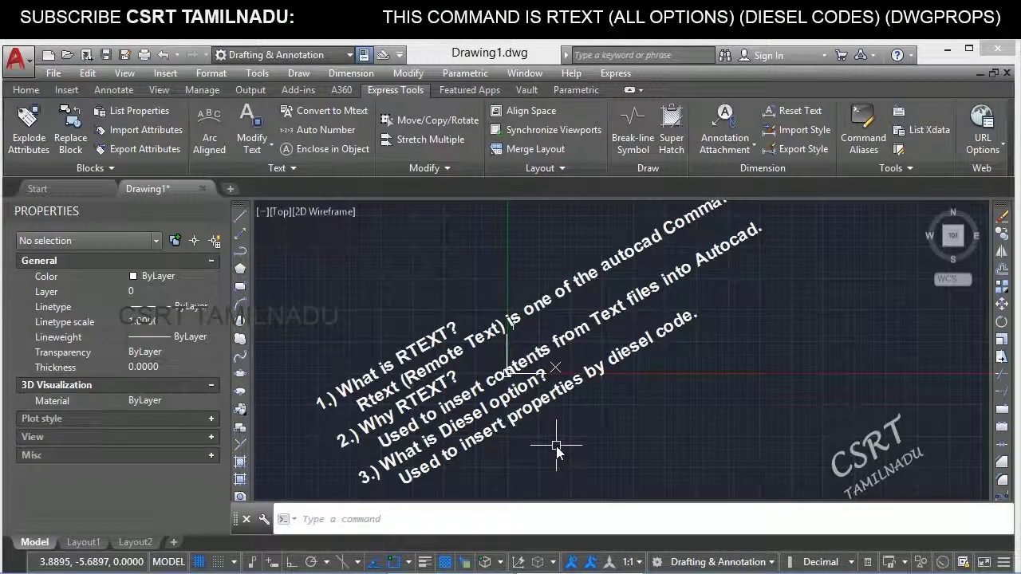
type("RTEDIT")
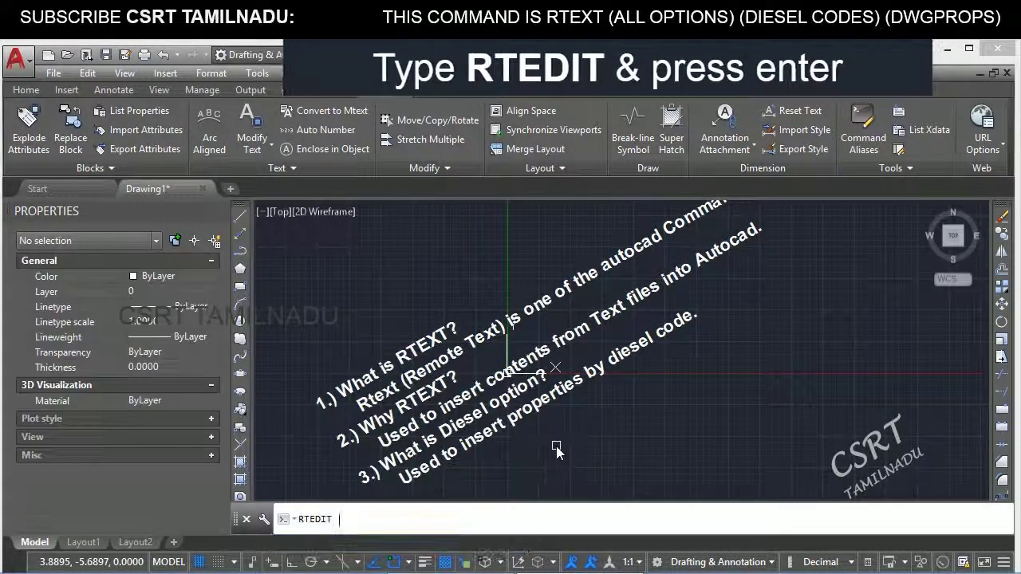
key("Return")
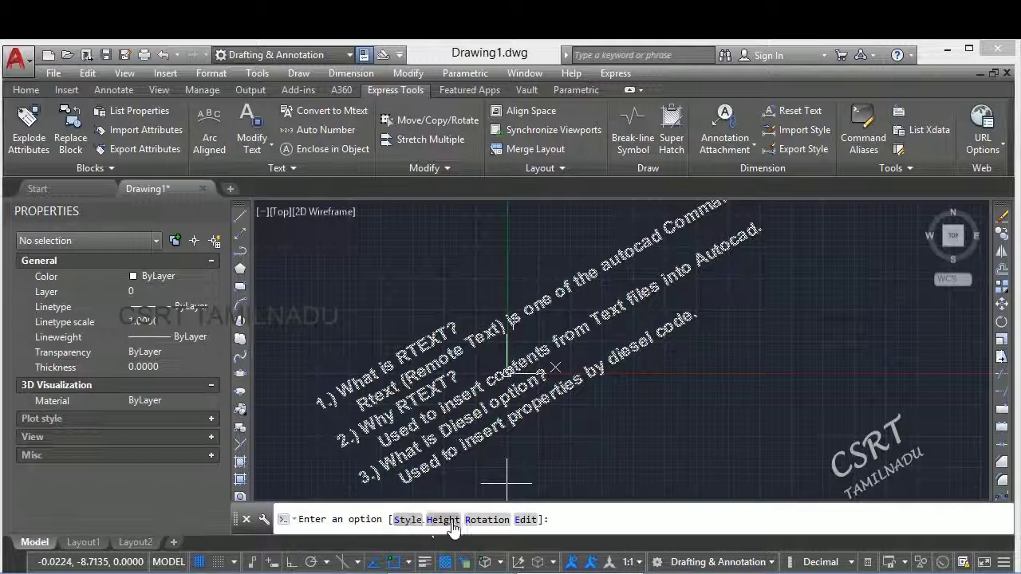
Edit the source file in Notepad so line 3 reads '3.) What is Diesel', then close it
left_click(525, 520)
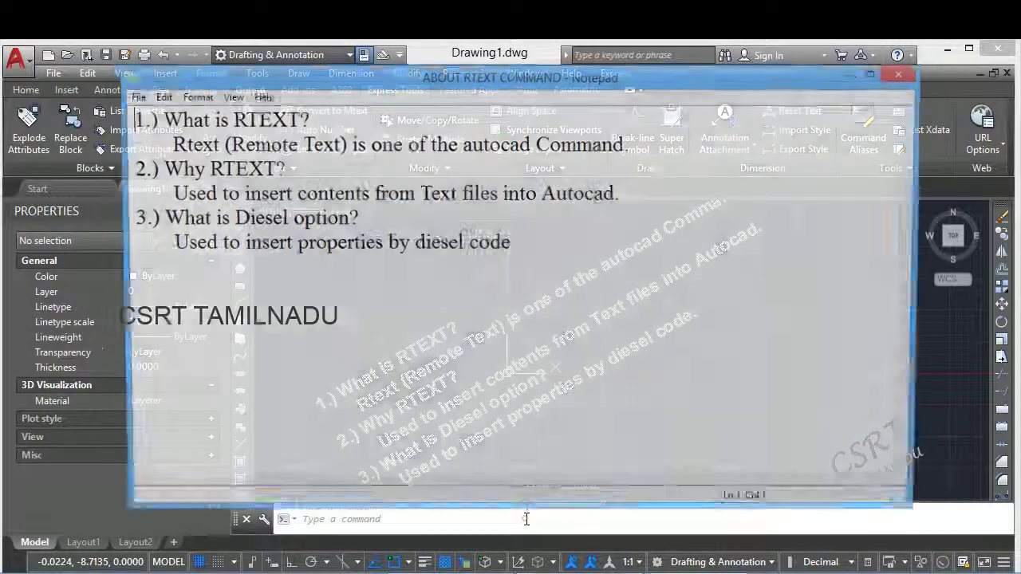
left_click(380, 225)
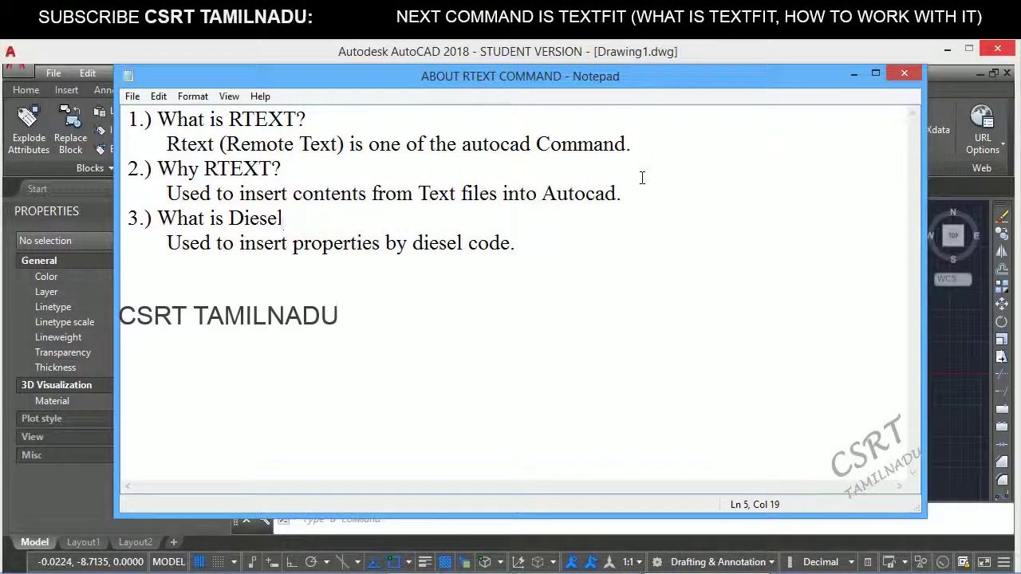
left_click(903, 75)
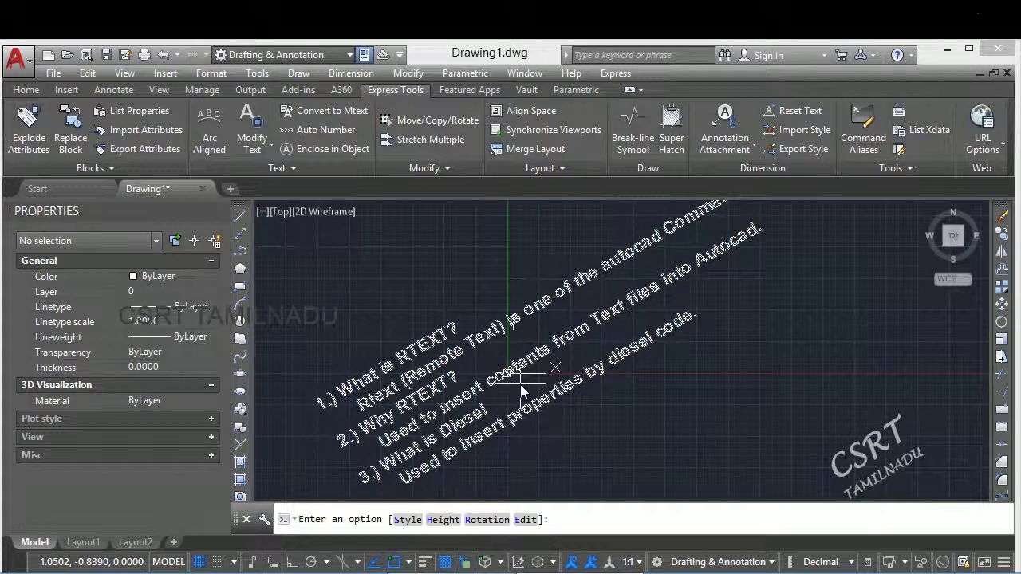
Finish RTEDIT and delete the rotated remote-text question list
key("Return")
left_click_drag(540, 447, 431, 339)
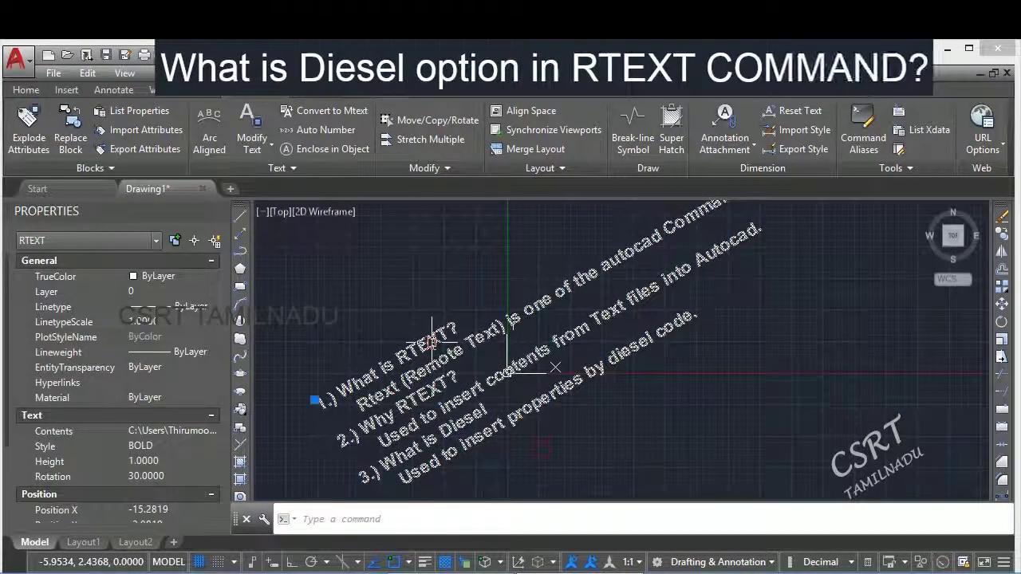
key("Delete")
type("R")
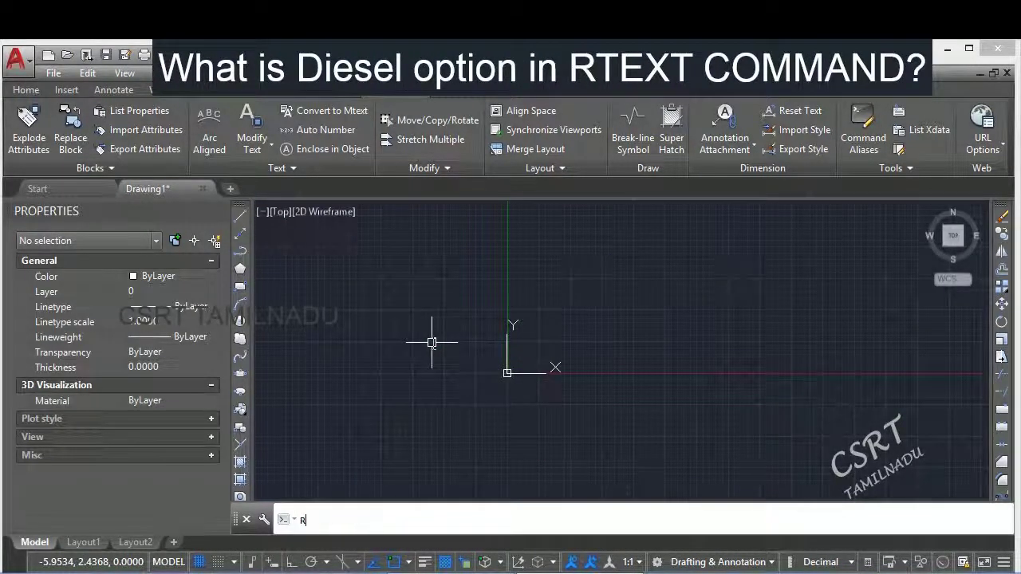
Try an empty Diesel RText and the Insert Field picker, cancelling both without inserting anything
type("TEXT")
key("Return")
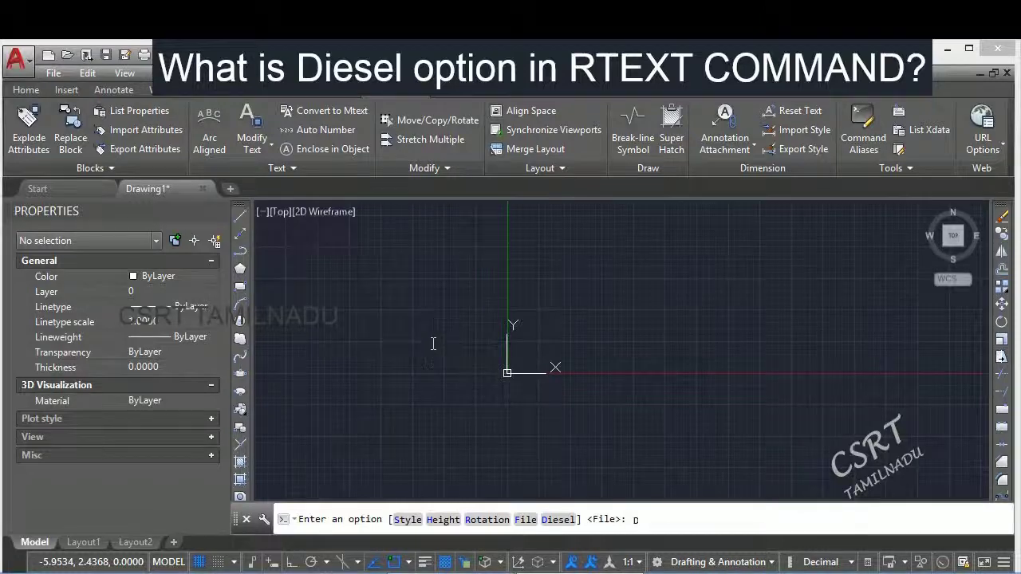
type("D")
key("Return")
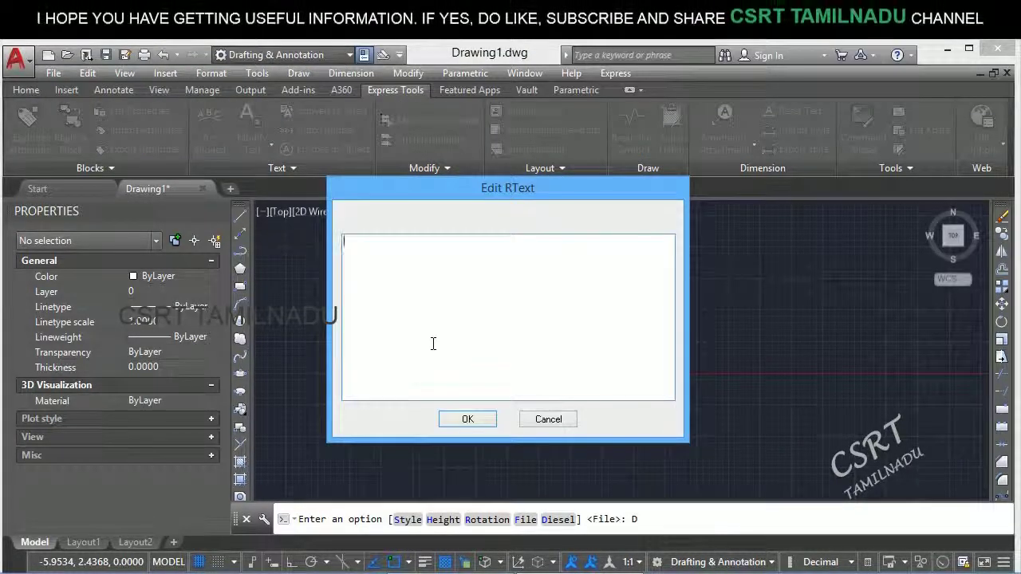
key("Return")
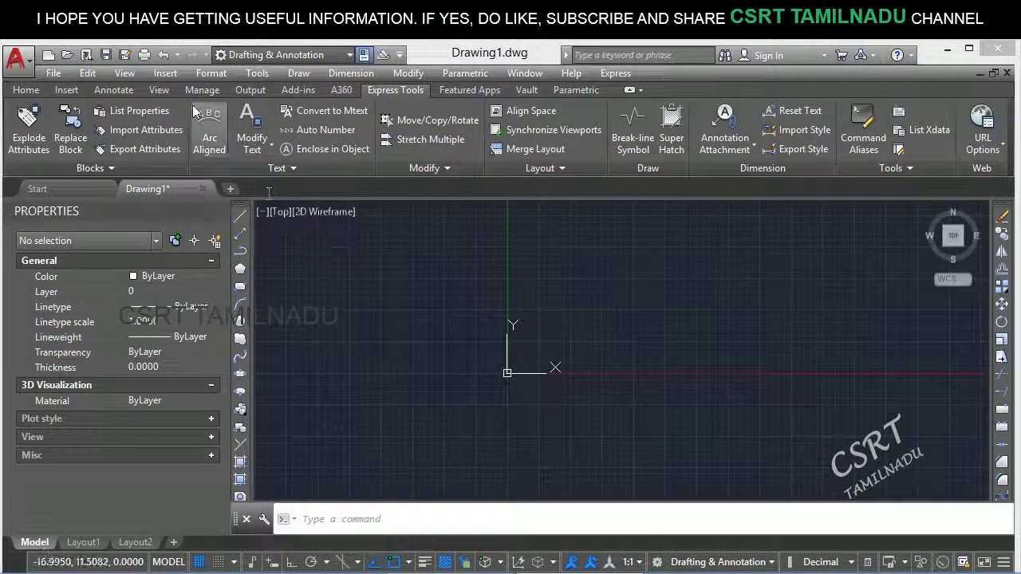
left_click(165, 72)
left_click(219, 213)
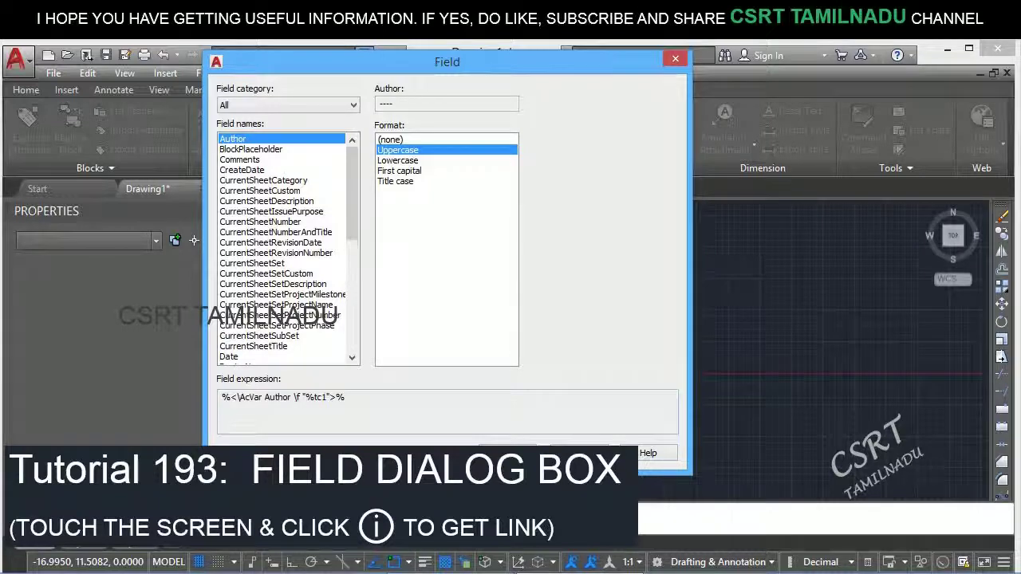
left_click(586, 453)
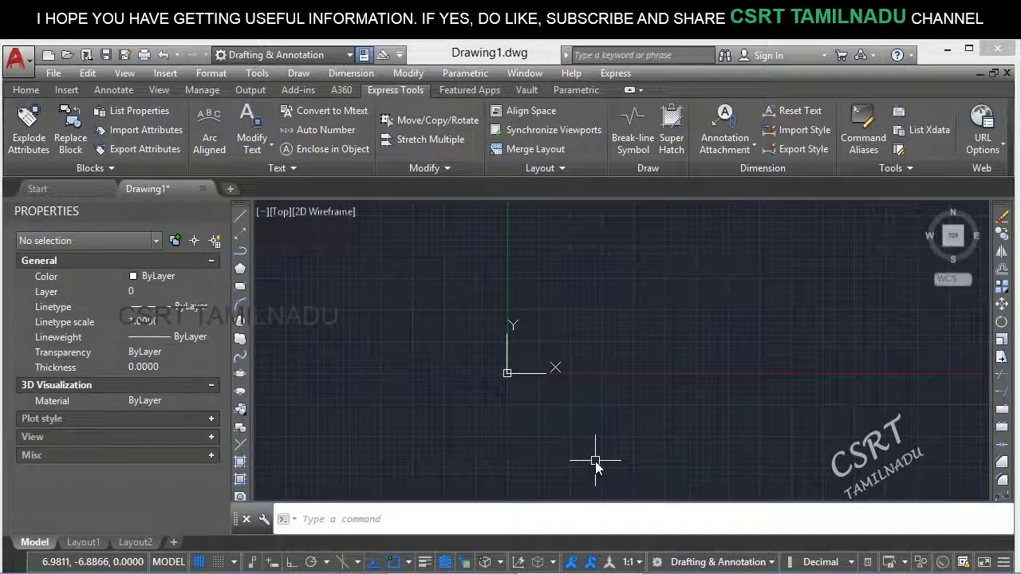
Insert the Diesel Codes file as remote text at 0° rotation, and centre the view on it
type("R")
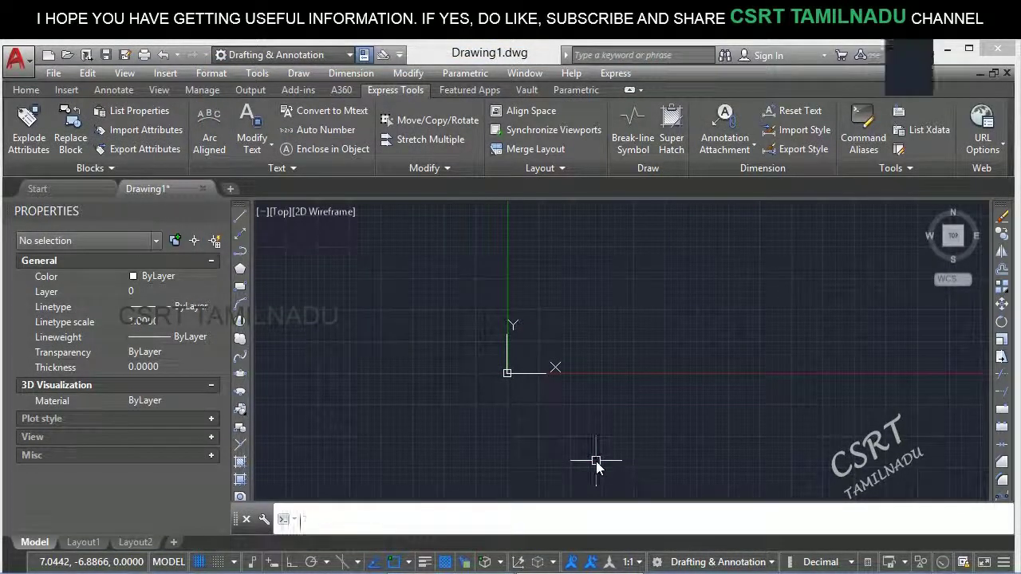
type("TEXT")
key("Return")
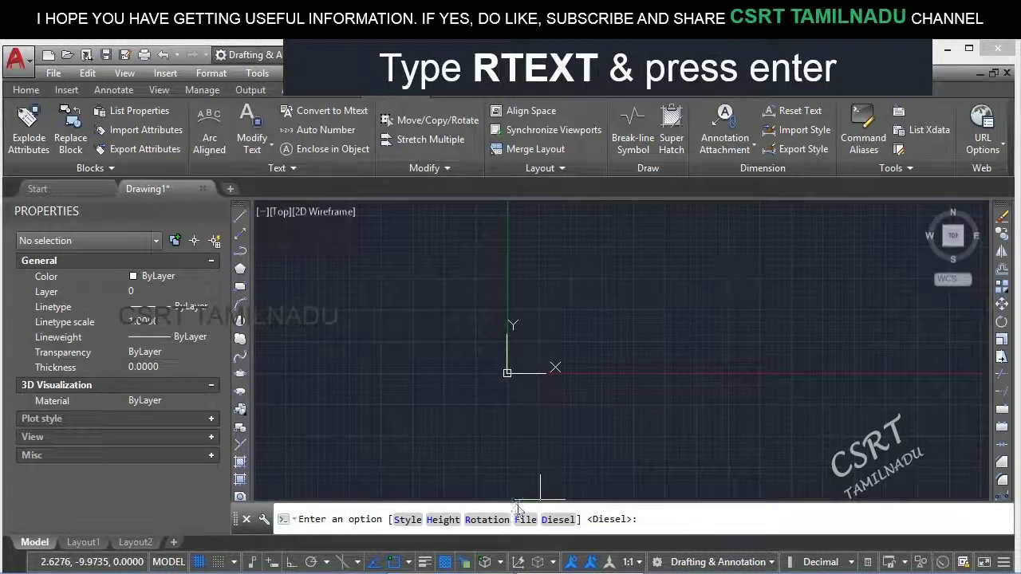
left_click(525, 519)
scroll(452, 387, "down", 1)
left_click(453, 388)
scroll(452, 387, "down", 5)
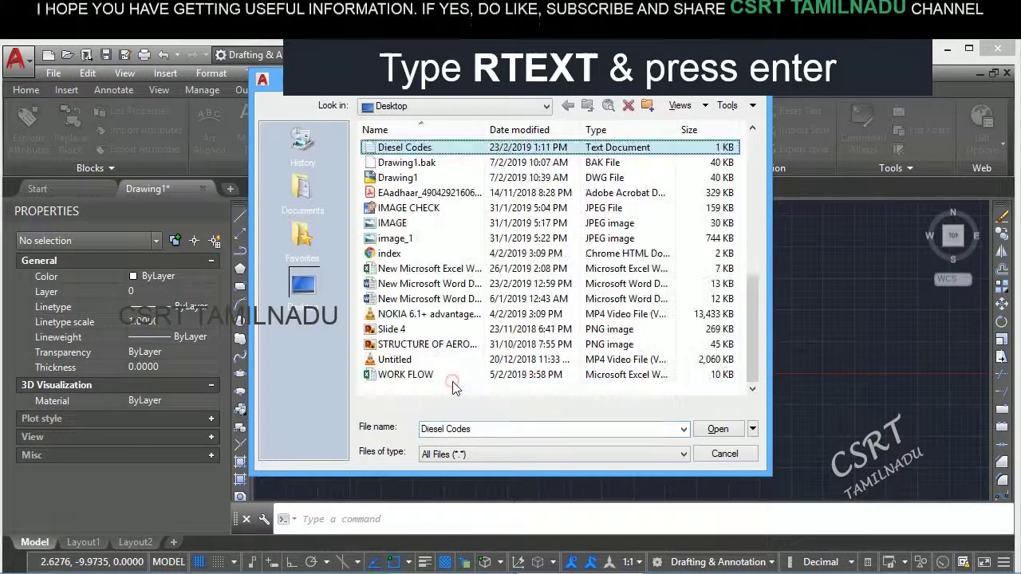
key("Return")
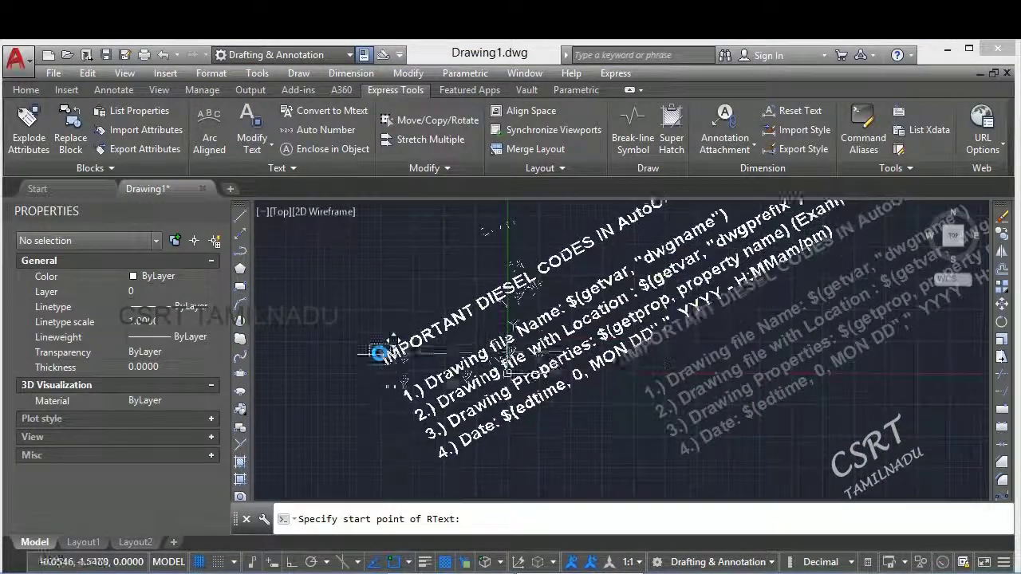
left_click(377, 360)
key("Return")
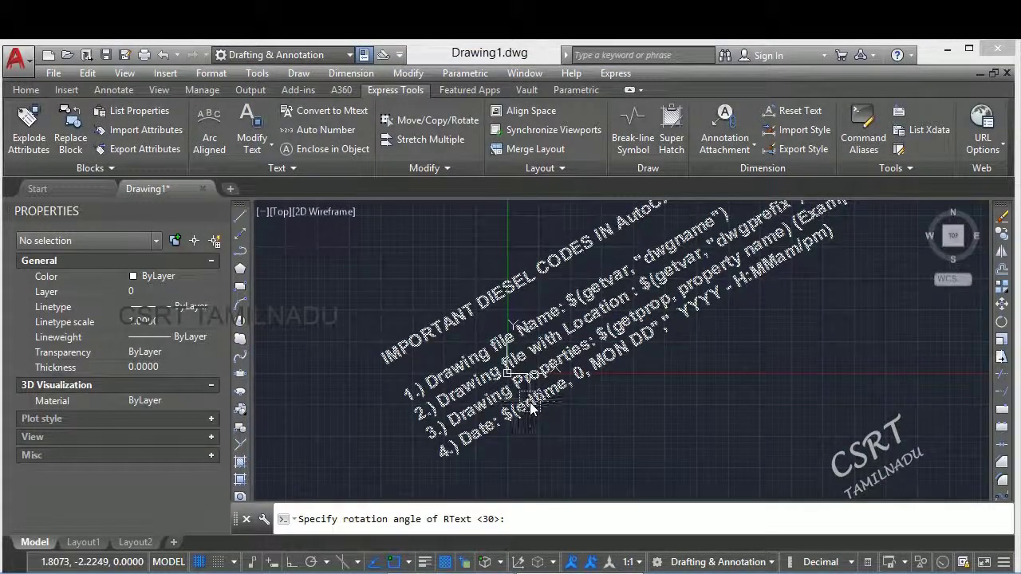
type("0")
key("Return")
key("Return")
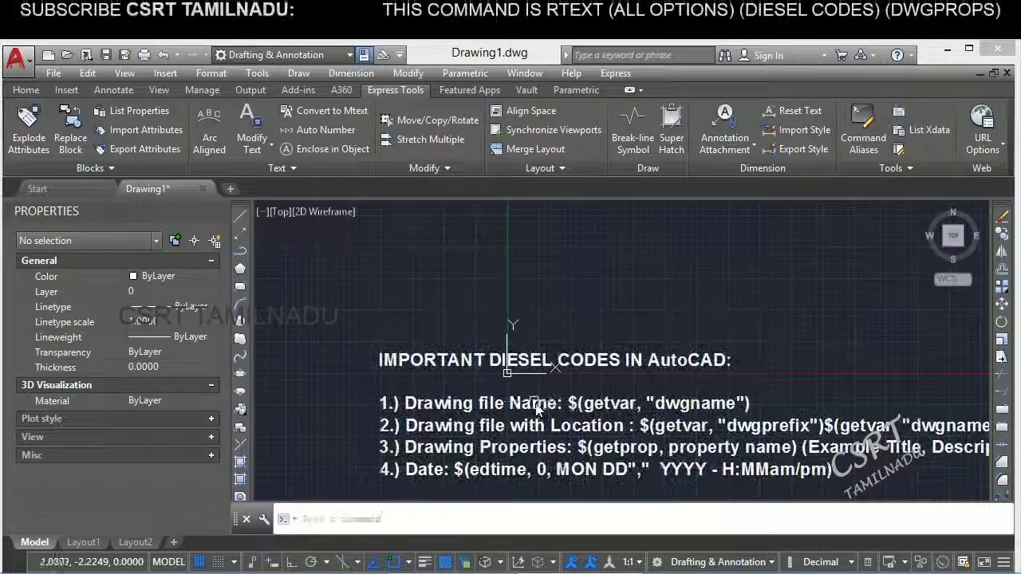
middle_click_drag(531, 407, 445, 362)
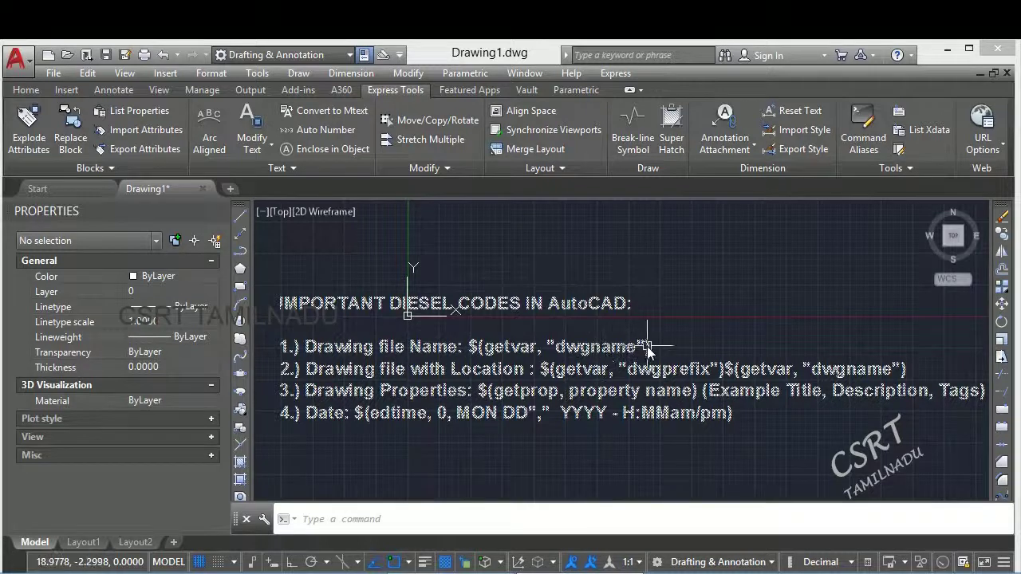
Place Diesel RText $(getvar, "DWGNAME") above the code list, displaying Drawing1.dwg
left_click(748, 229)
left_click(714, 303)
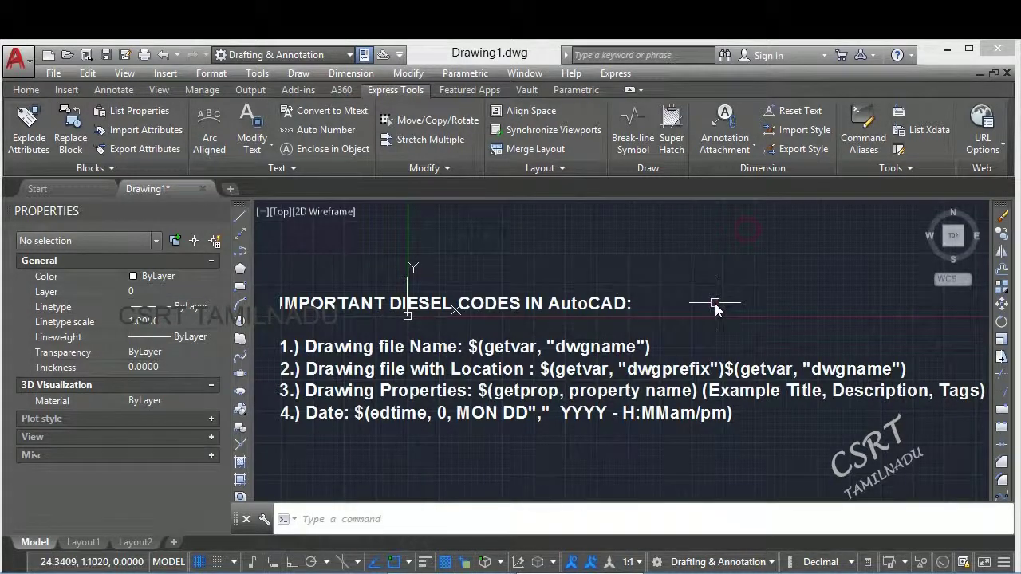
type("RTEXT")
key("Return")
type("D")
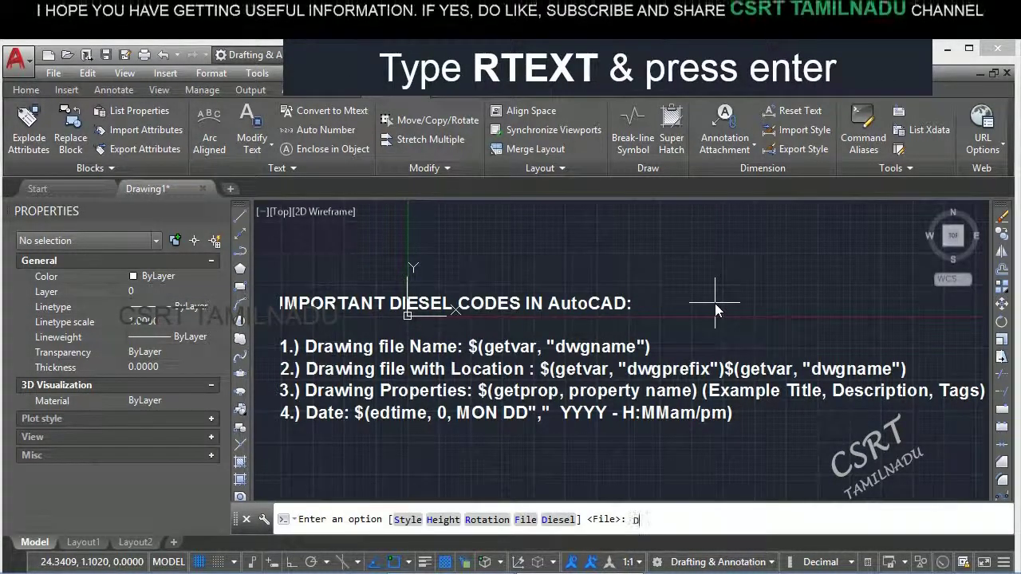
key("Return")
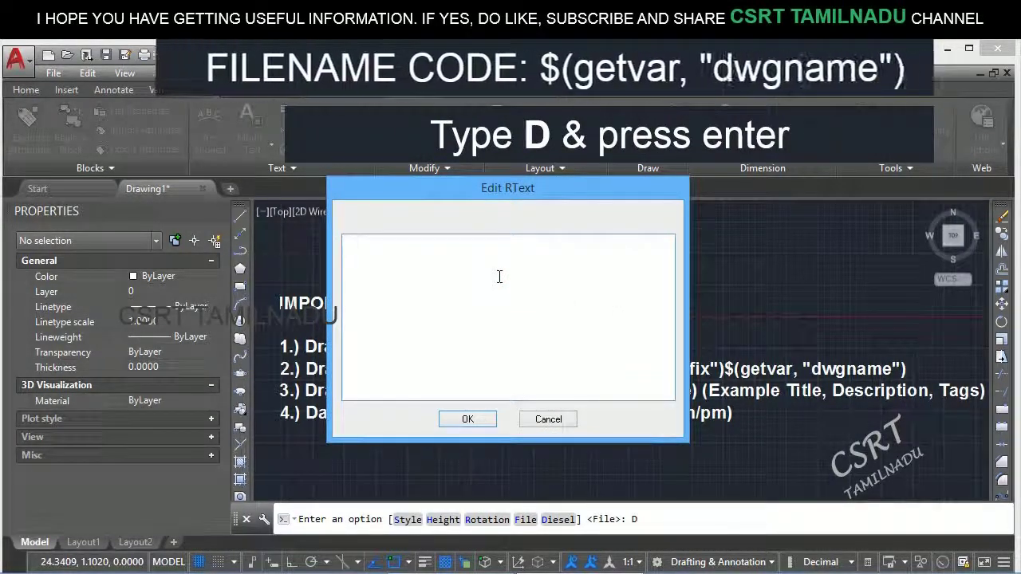
type("$(getvar, \"DWGNAME")
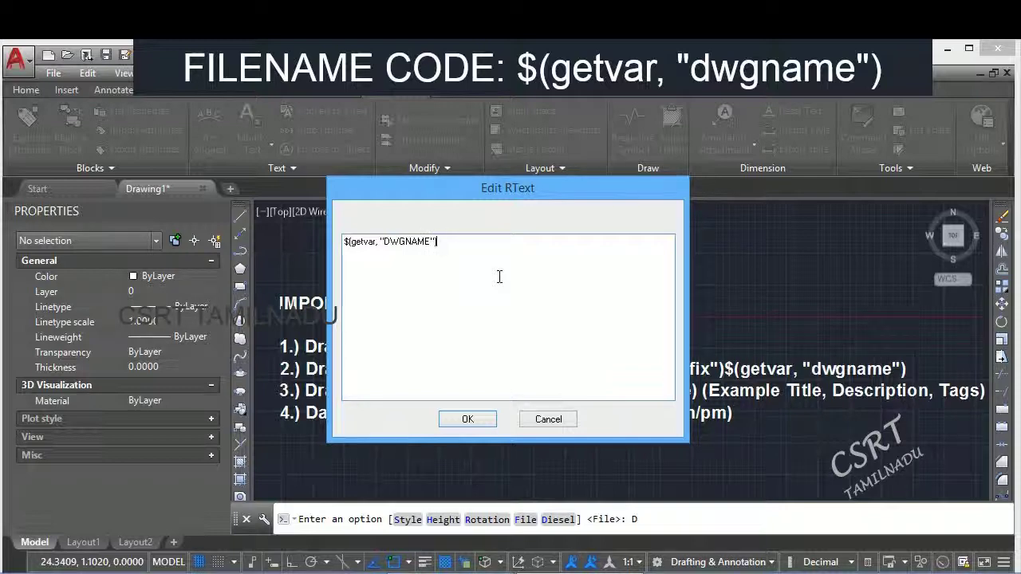
left_click(469, 423)
left_click(460, 238)
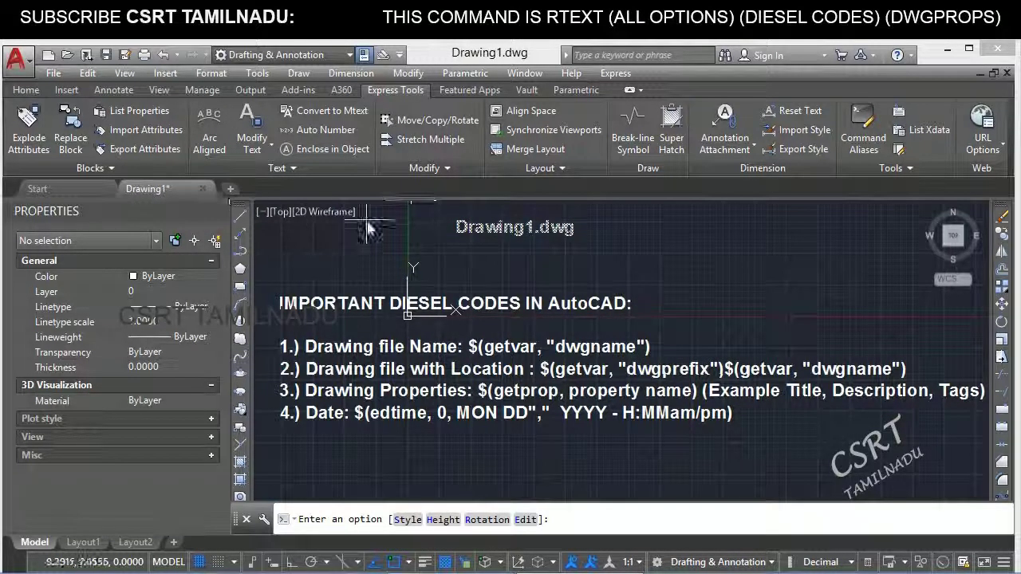
key("Return")
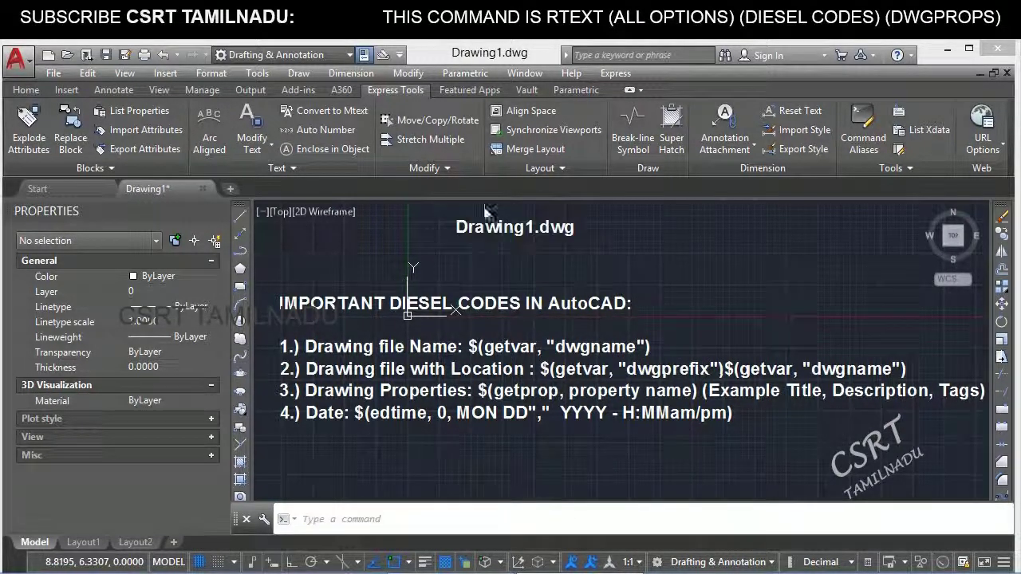
left_click(476, 229)
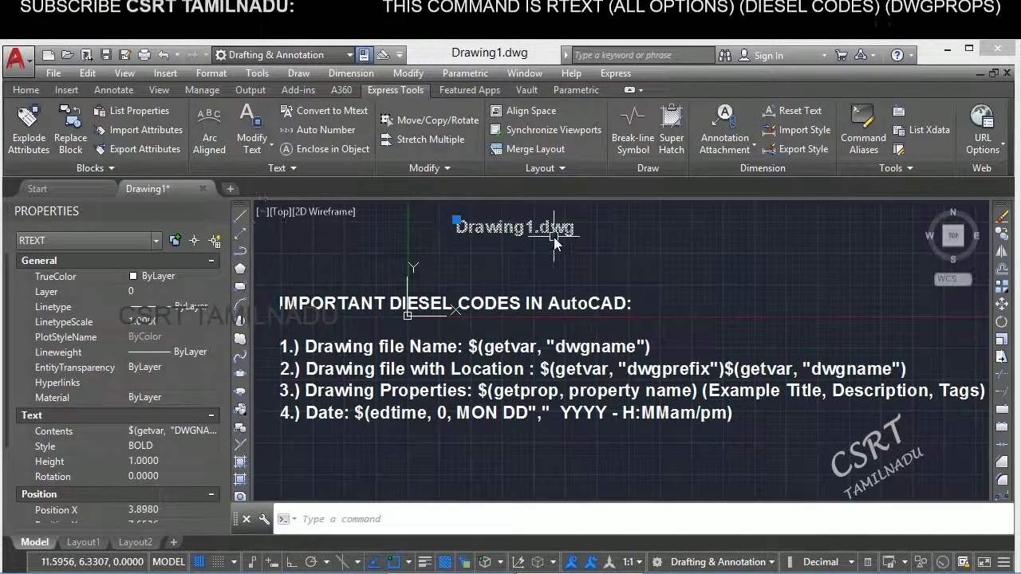
key("Escape")
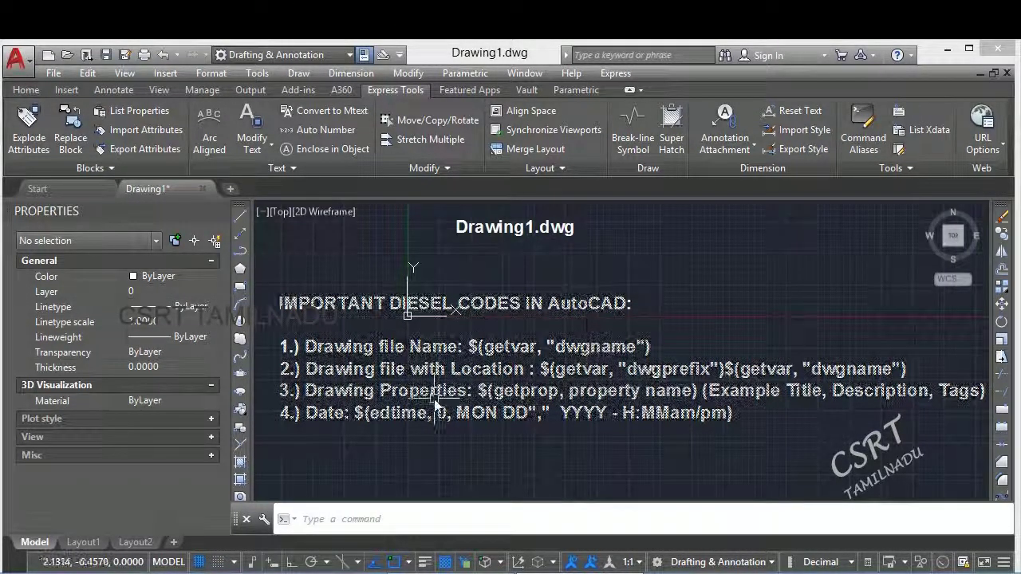
Open the drawing properties and set the Summary Author to CSRT TAMILNADU
left_click(747, 249)
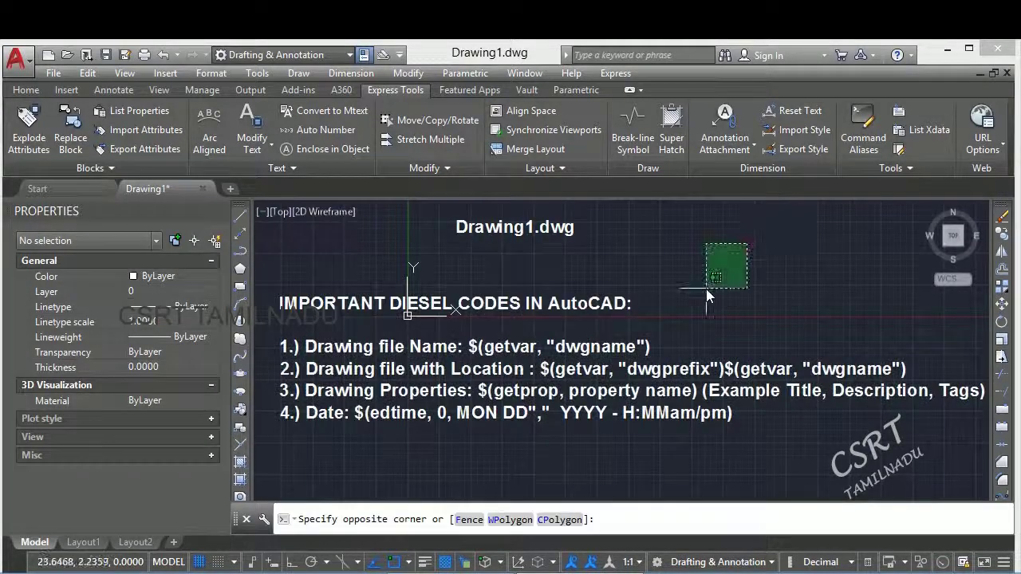
left_click(701, 292)
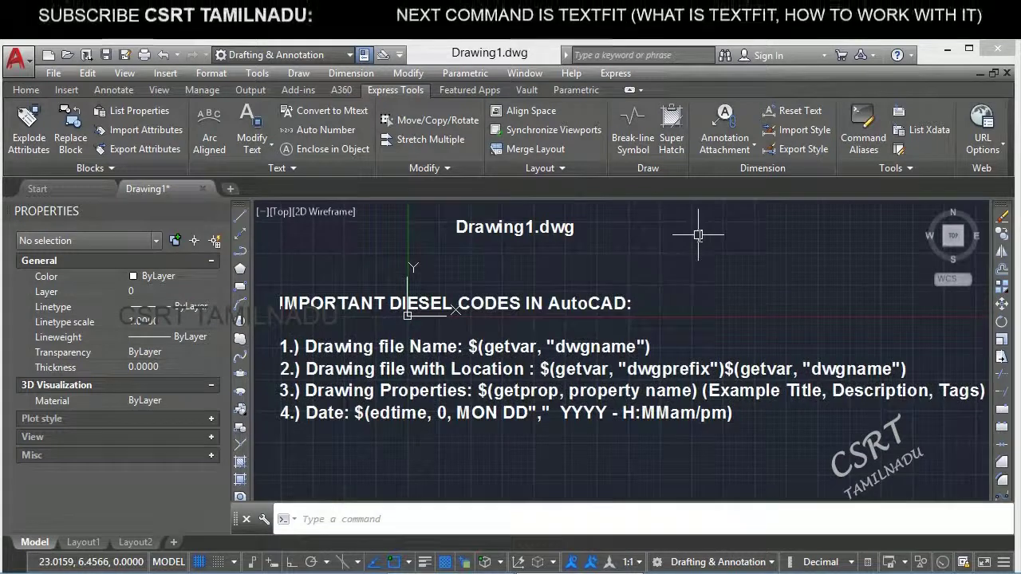
type("DWGP")
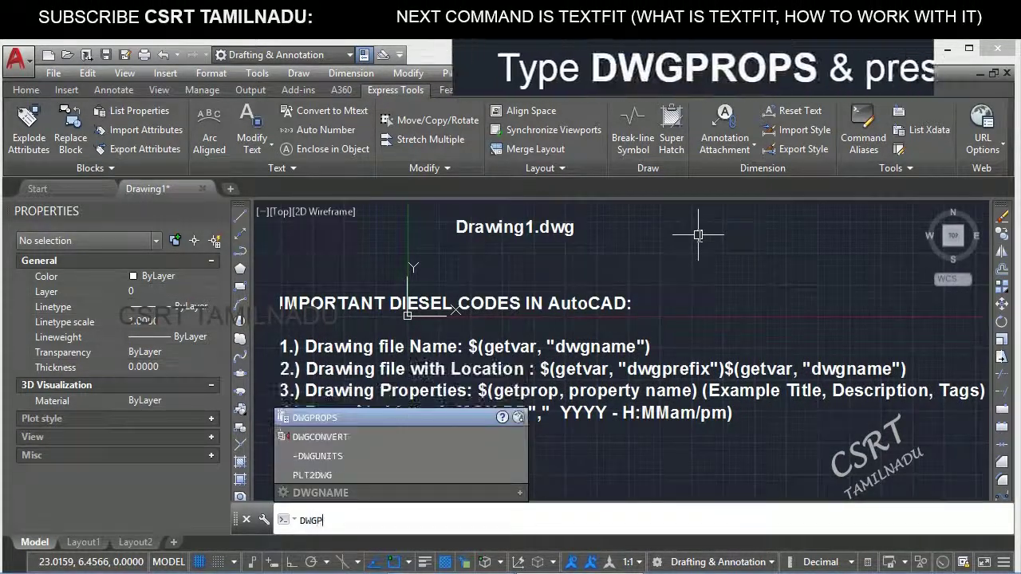
type("ROPS")
key("Return")
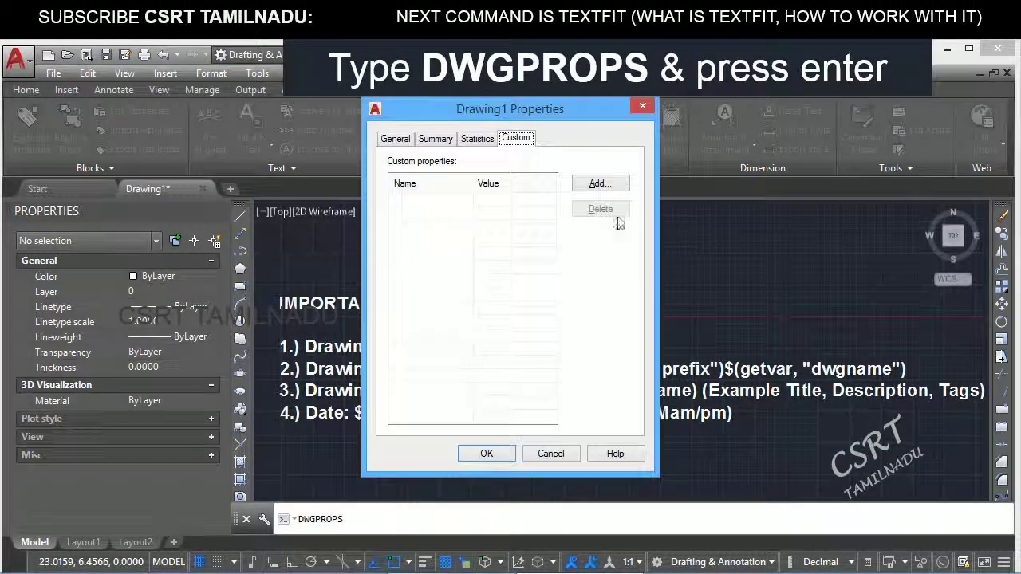
left_click(435, 138)
left_click(477, 139)
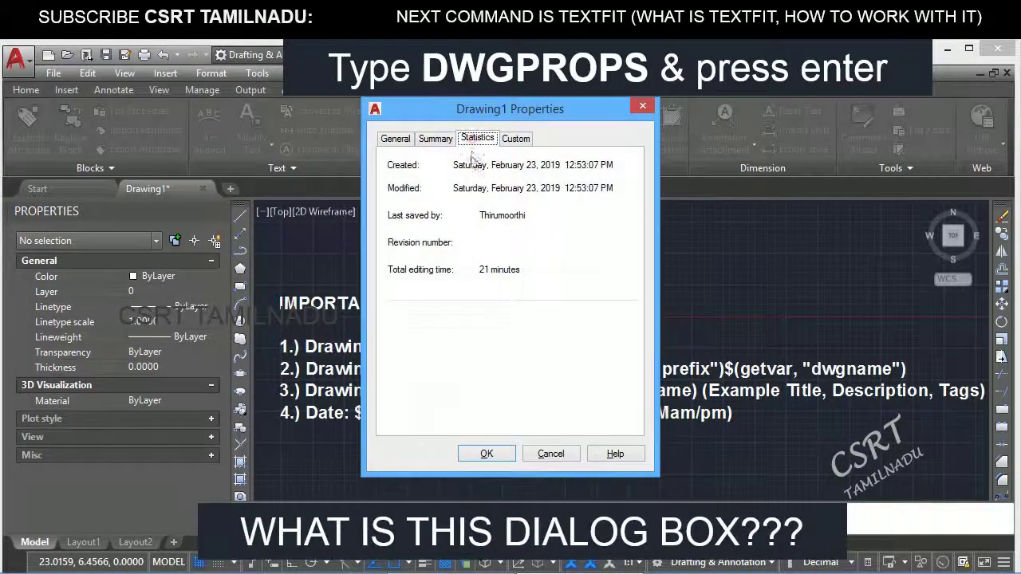
left_click(437, 141)
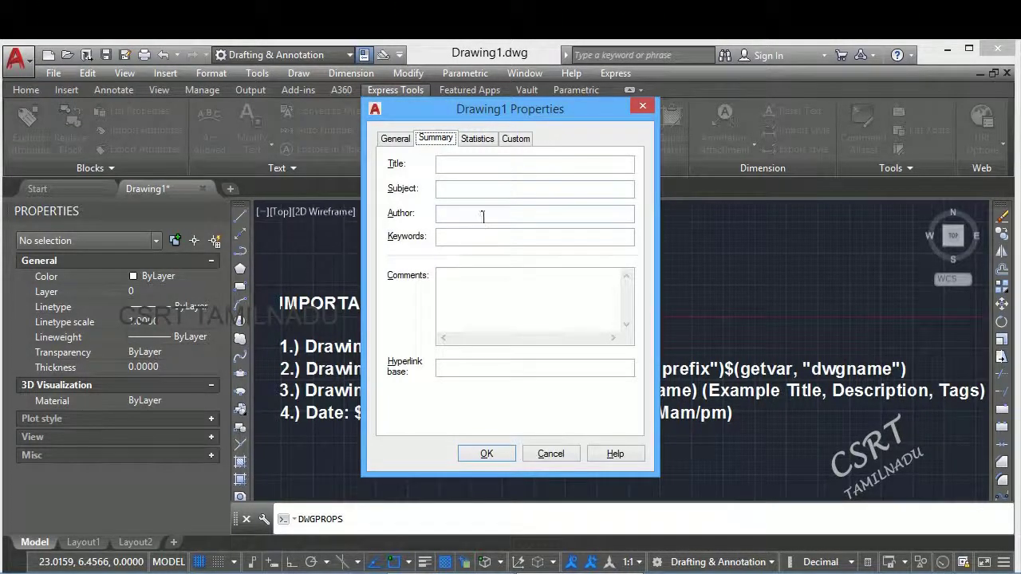
type("CSRT TAMILNADU")
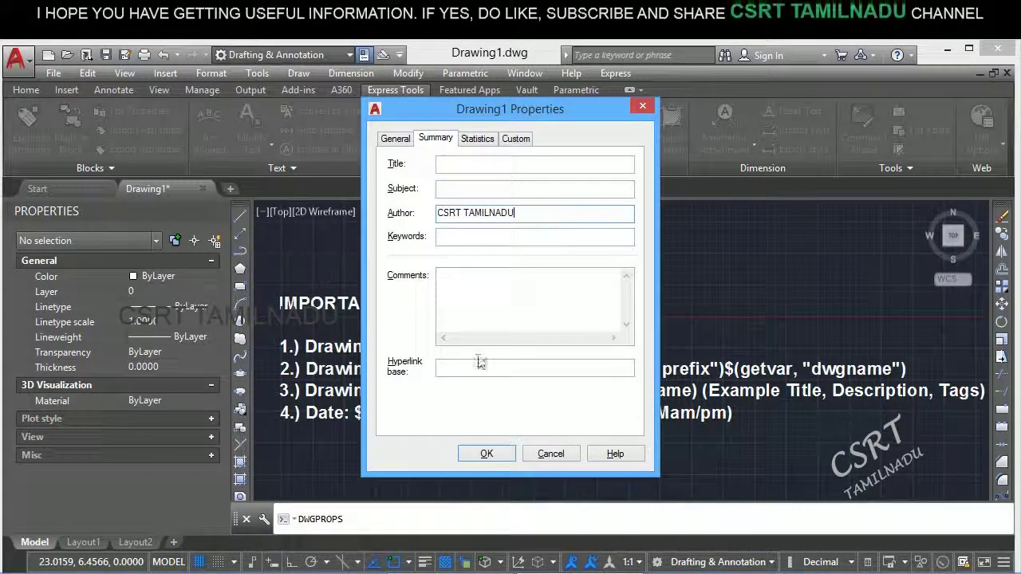
Add custom property DESTINATION with value YOUTUBE and apply the drawing properties
left_click(518, 140)
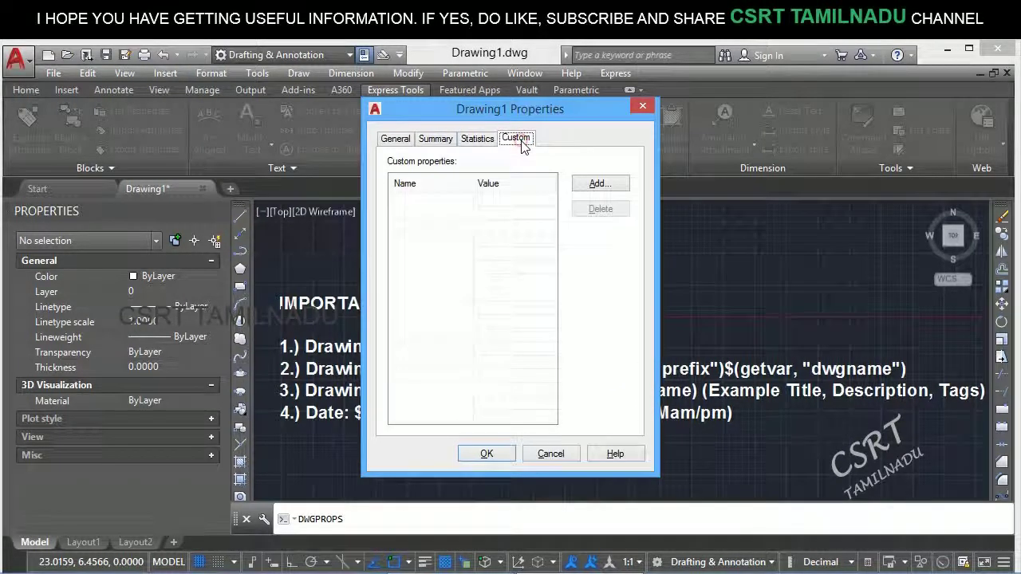
left_click(594, 185)
type("DESTINATION")
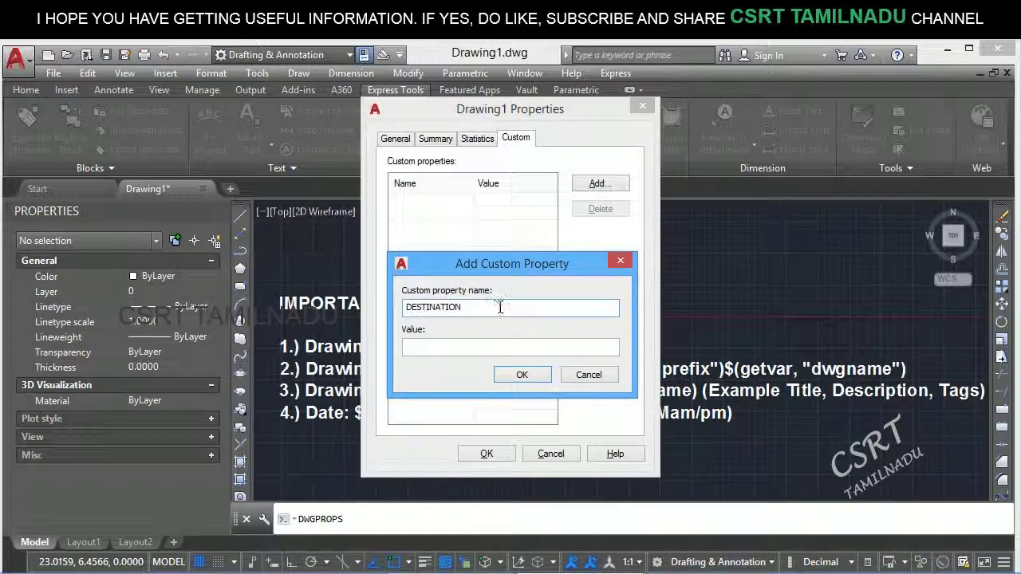
left_click(478, 347)
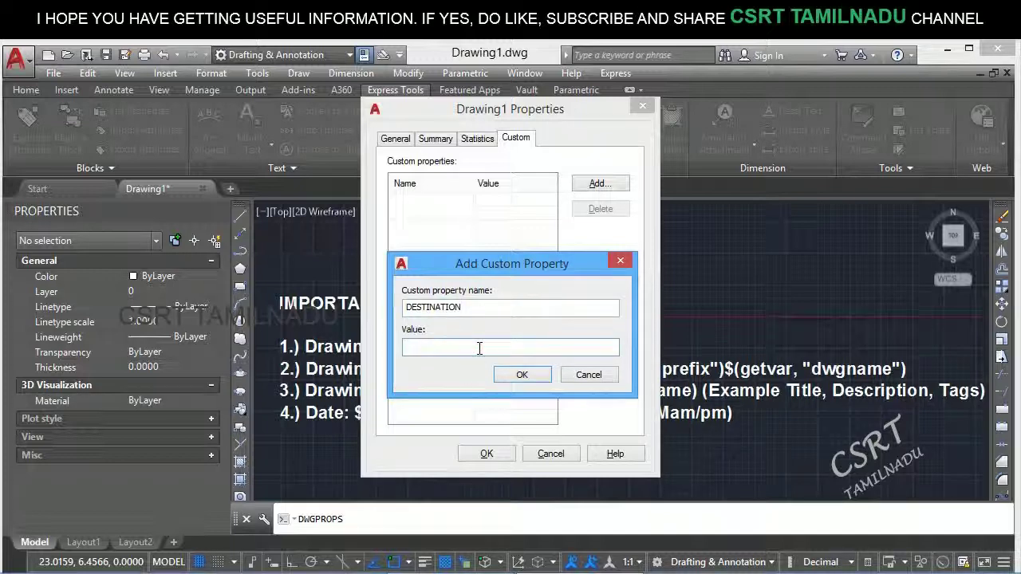
type("YO")
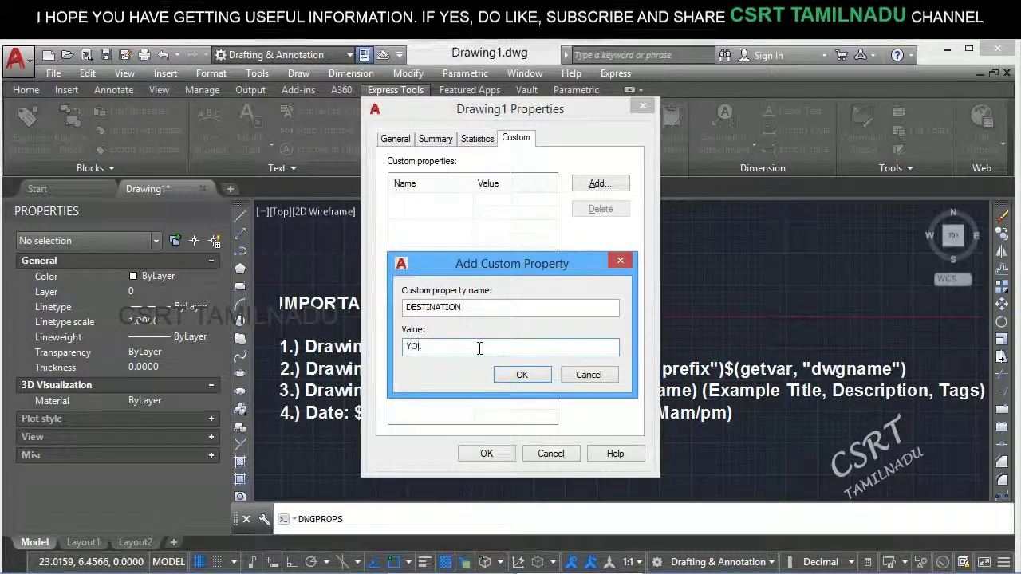
type("UTUBE")
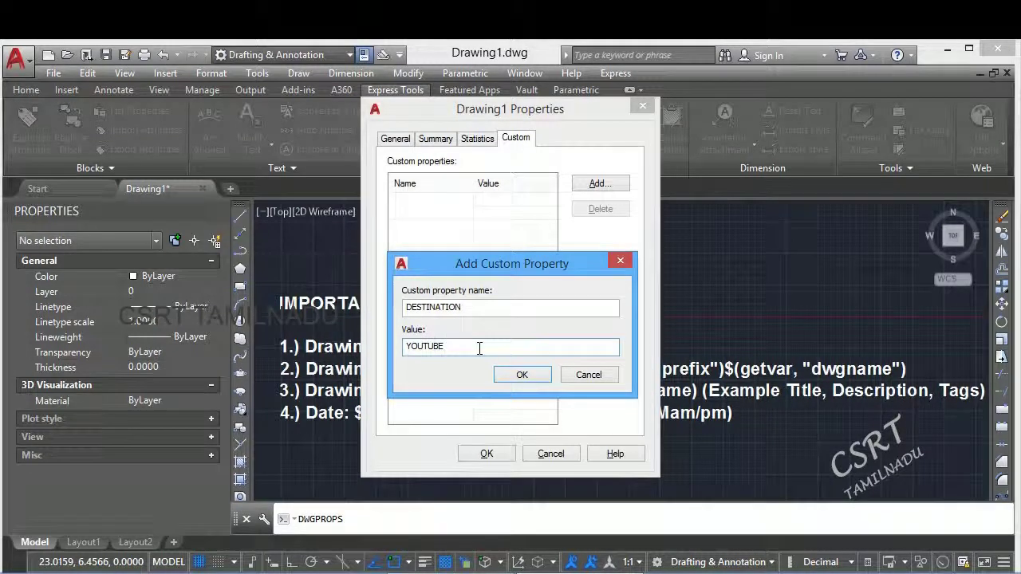
left_click(532, 372)
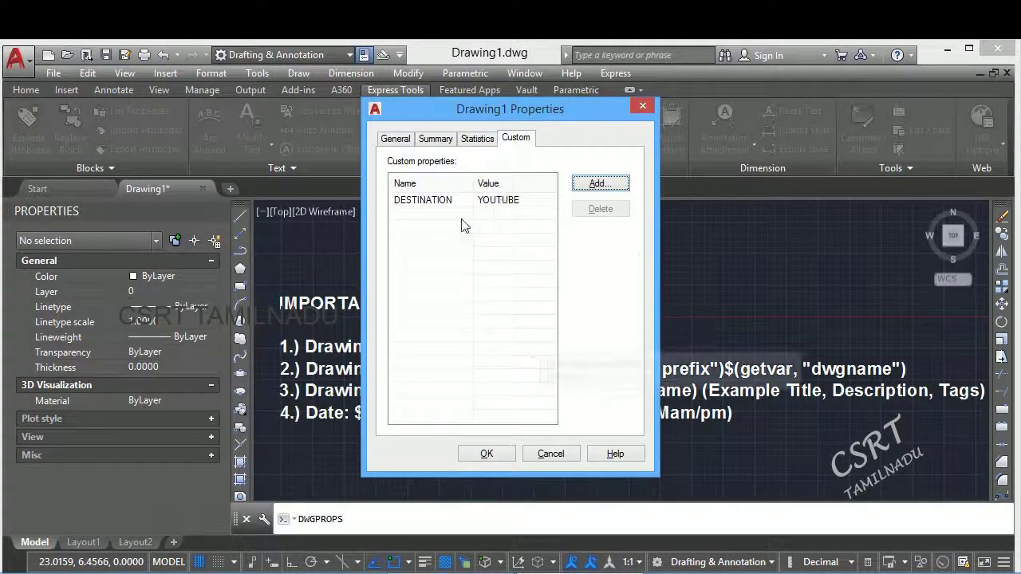
left_click(435, 139)
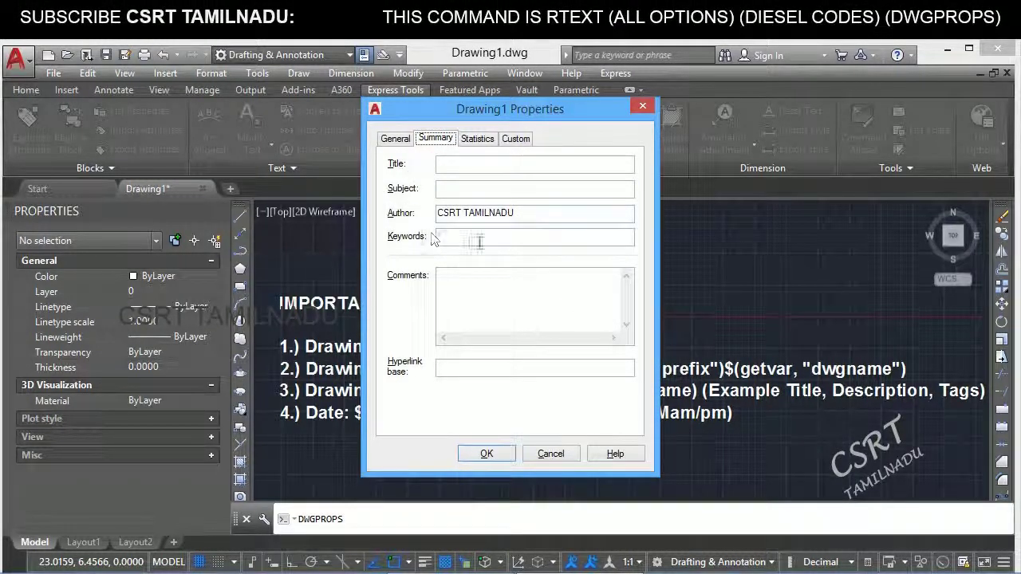
left_click(488, 453)
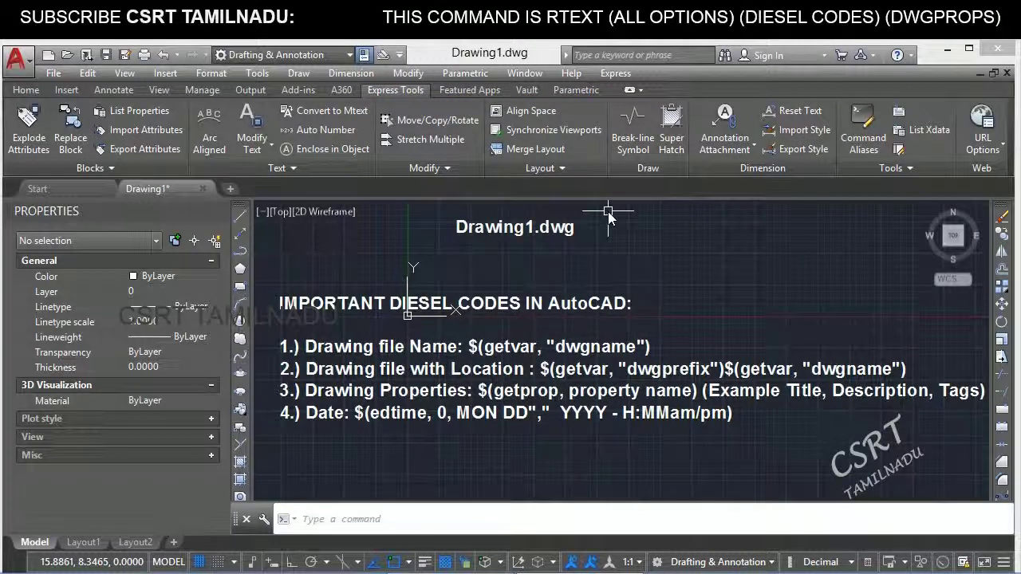
Place Diesel RText $(getprop, author) just below the Drawing1.dwg title
type("rtext")
key("Return")
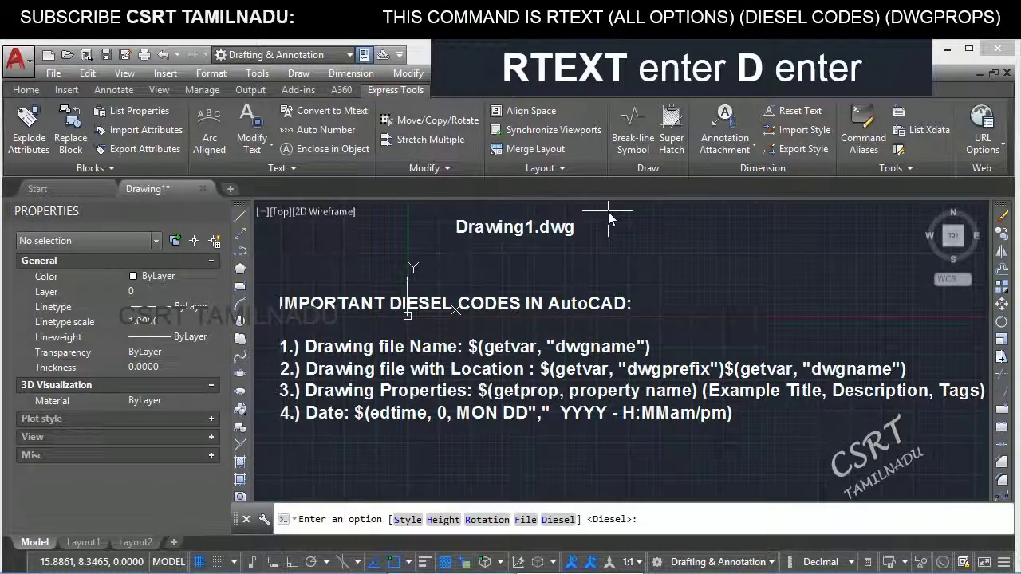
type("D")
key("Return")
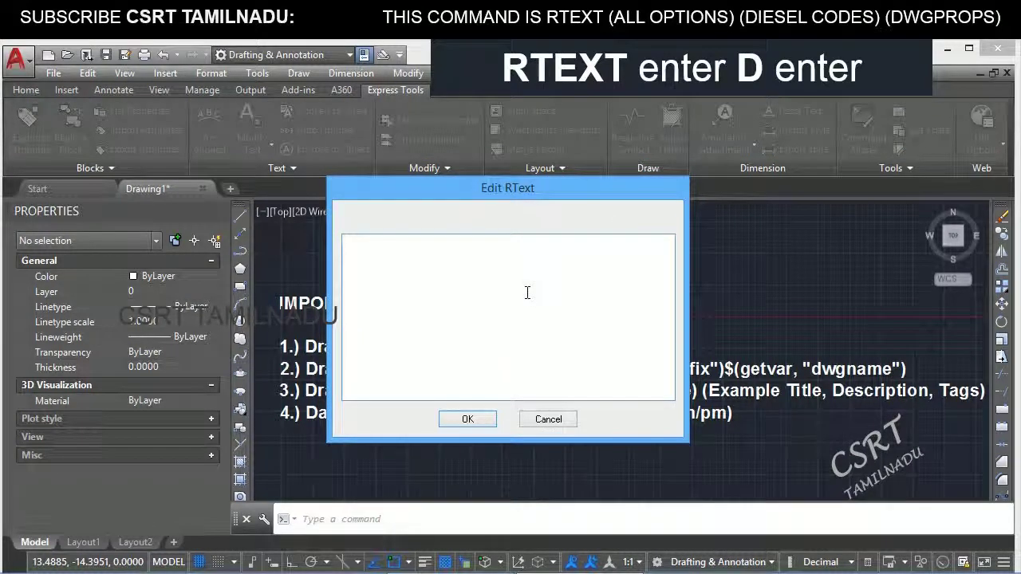
type("$")
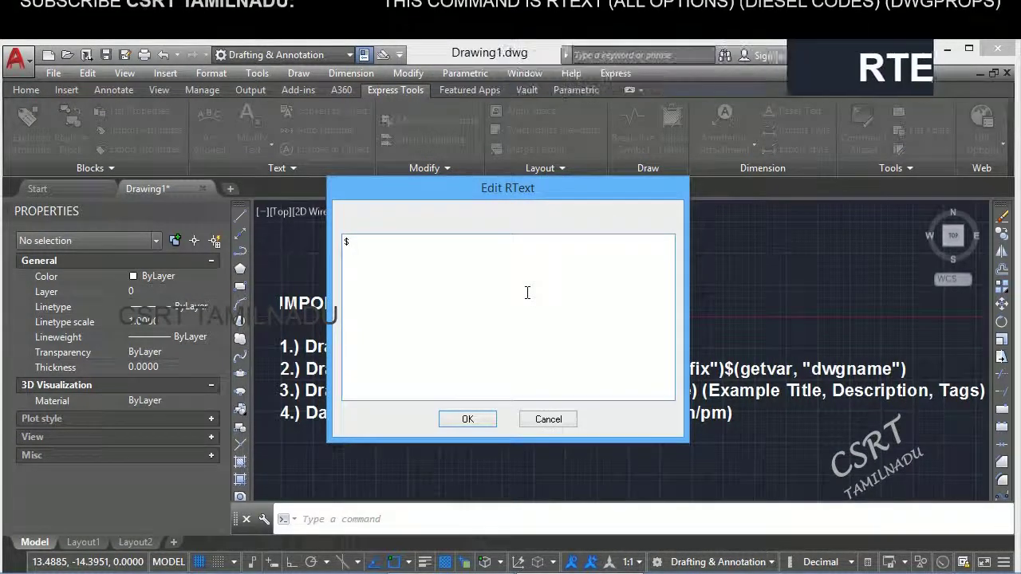
type("(getprop, author")
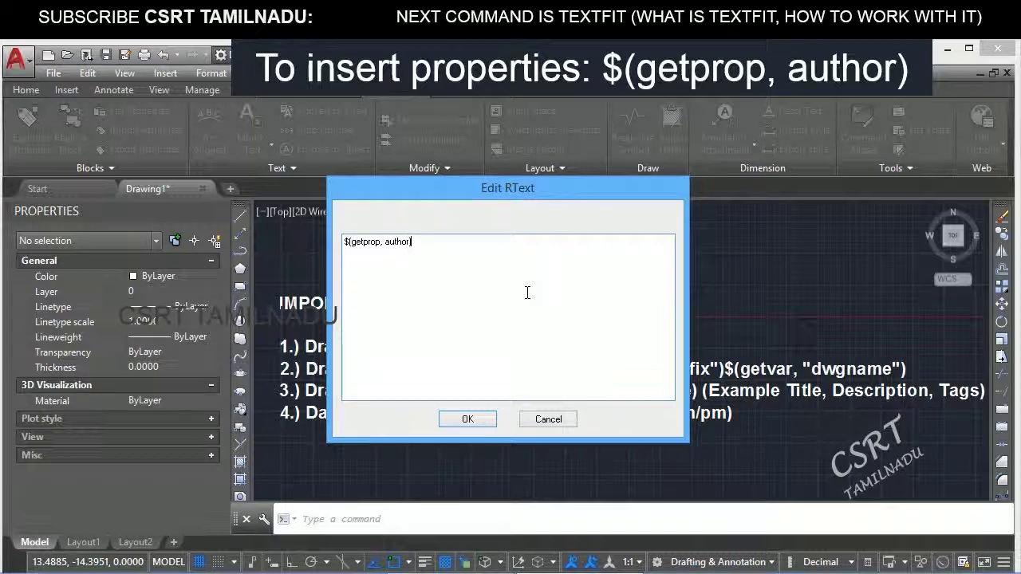
type(")")
left_click(468, 419)
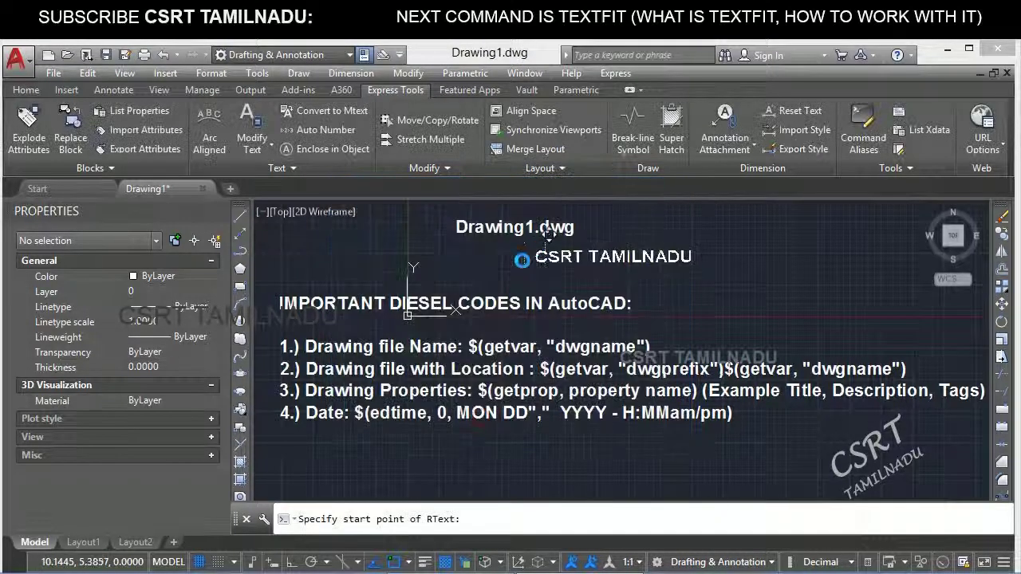
left_click(440, 262)
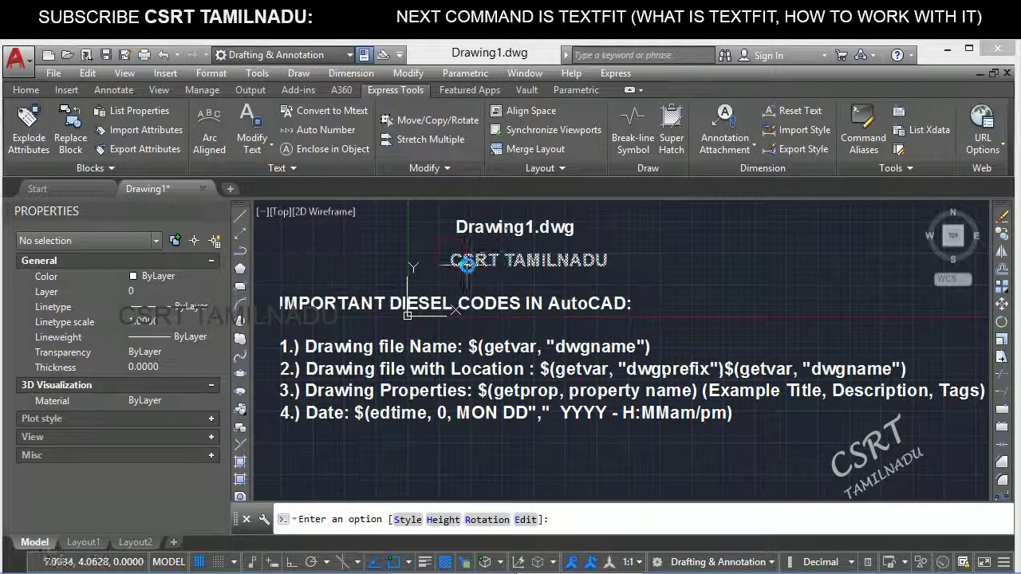
key("Return")
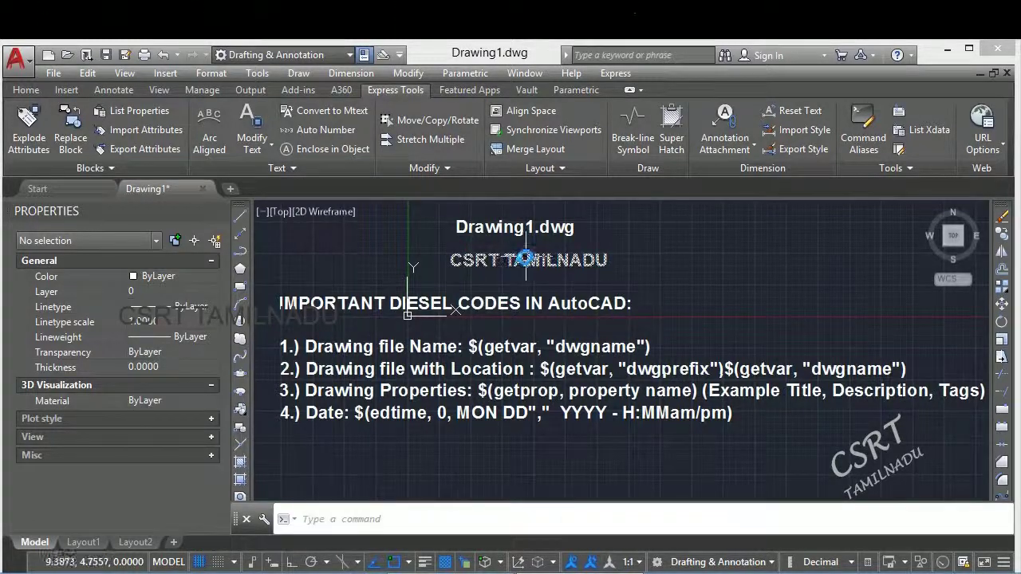
Select the author text twice to check it, clearing the selection each time
left_click(495, 348)
key("Escape")
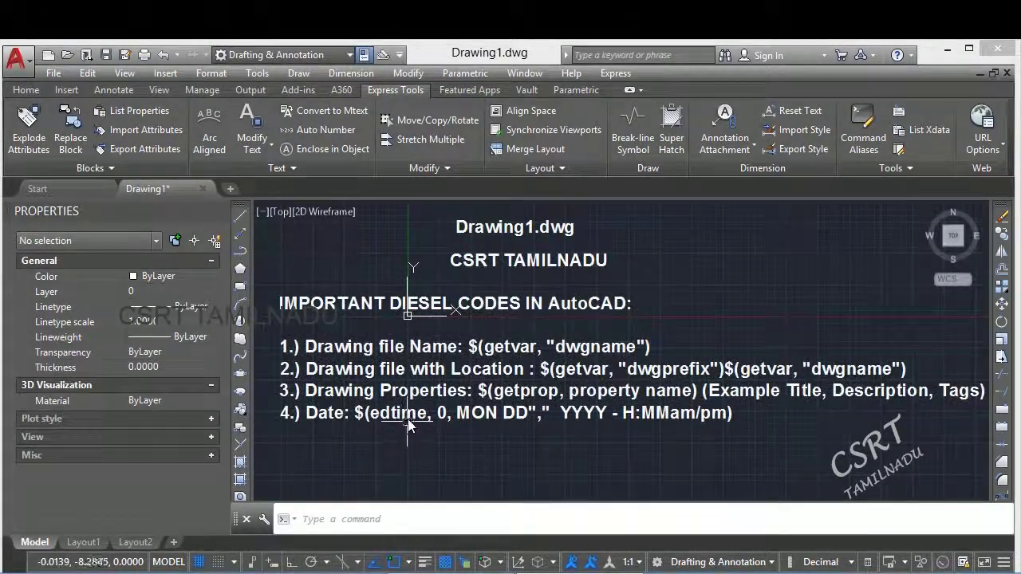
left_click(408, 425)
key("Escape")
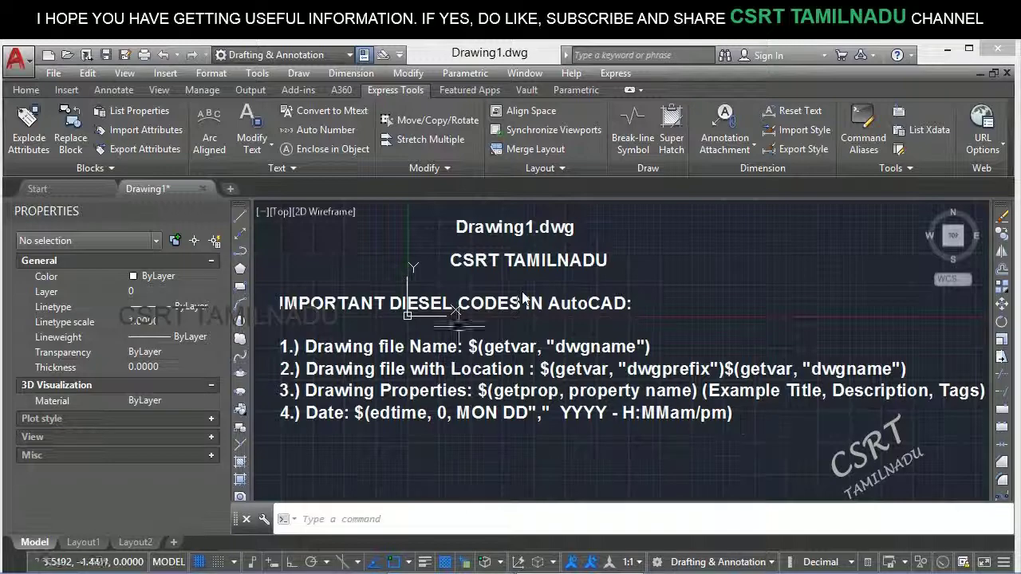
Explode the diesel-code RText list into a multiline text object
scroll(521, 307, "up", 3)
scroll(547, 320, "up", 4)
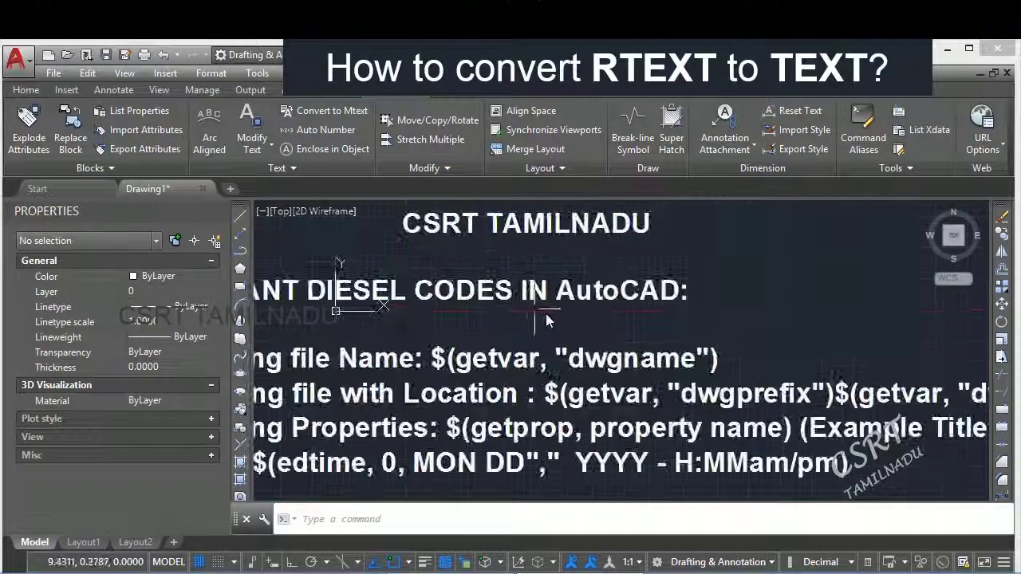
scroll(546, 320, "down", 4)
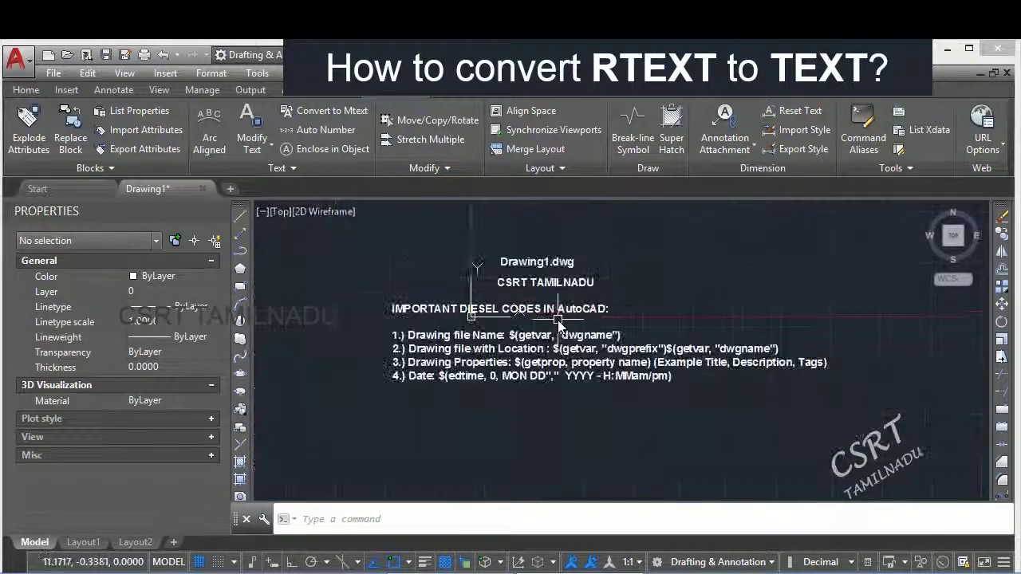
scroll(565, 319, "up", 2)
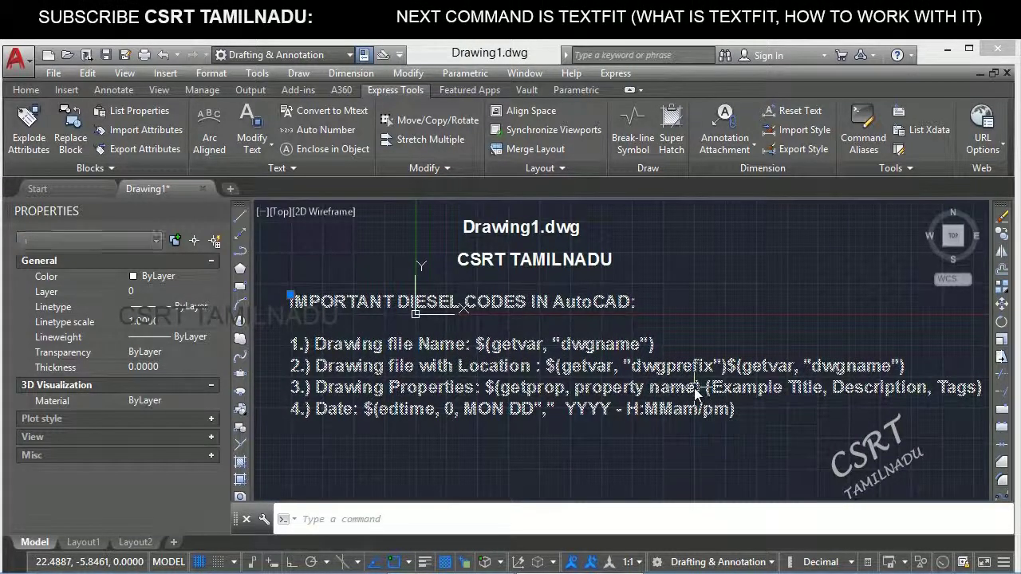
left_click(697, 389)
type("x")
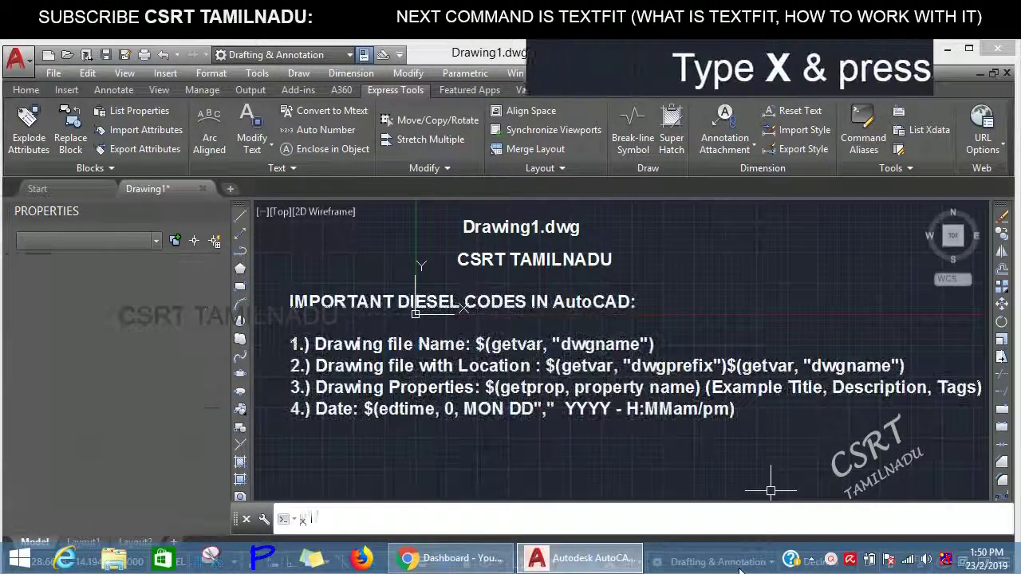
key("Return")
Explode that multiline text into separate single-line texts and check the first line
left_click(614, 406)
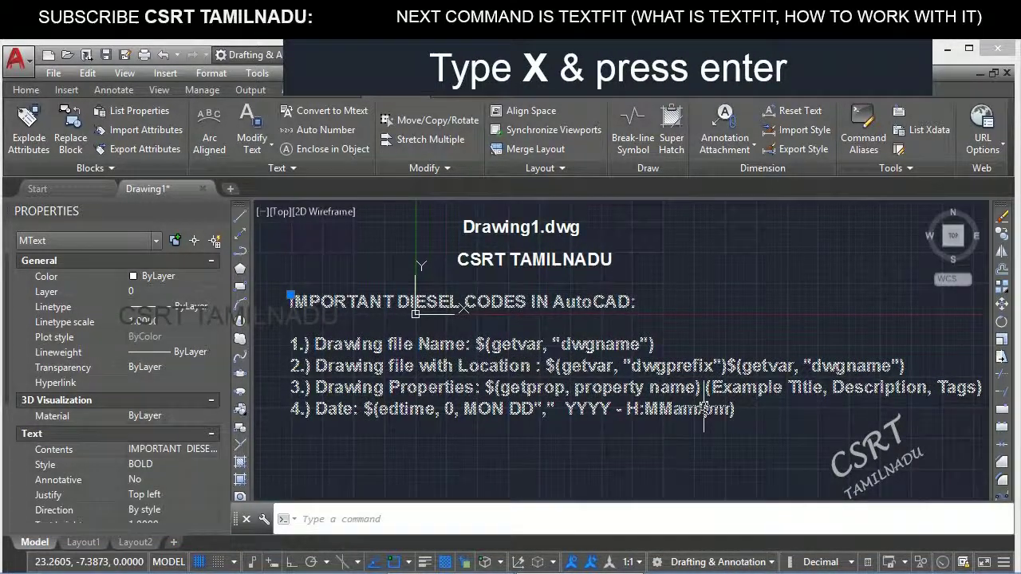
type("x")
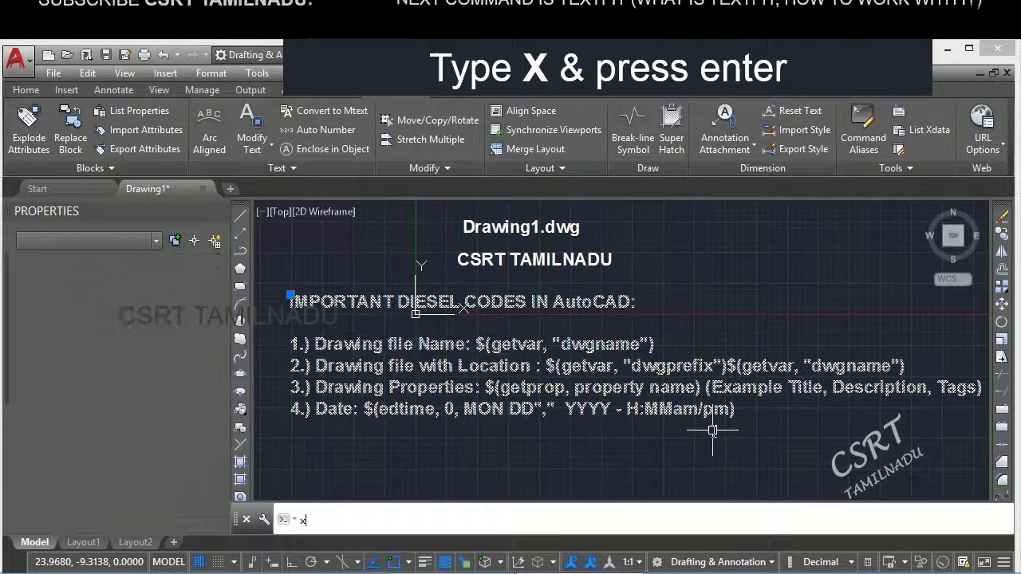
key("Return")
left_click(598, 343)
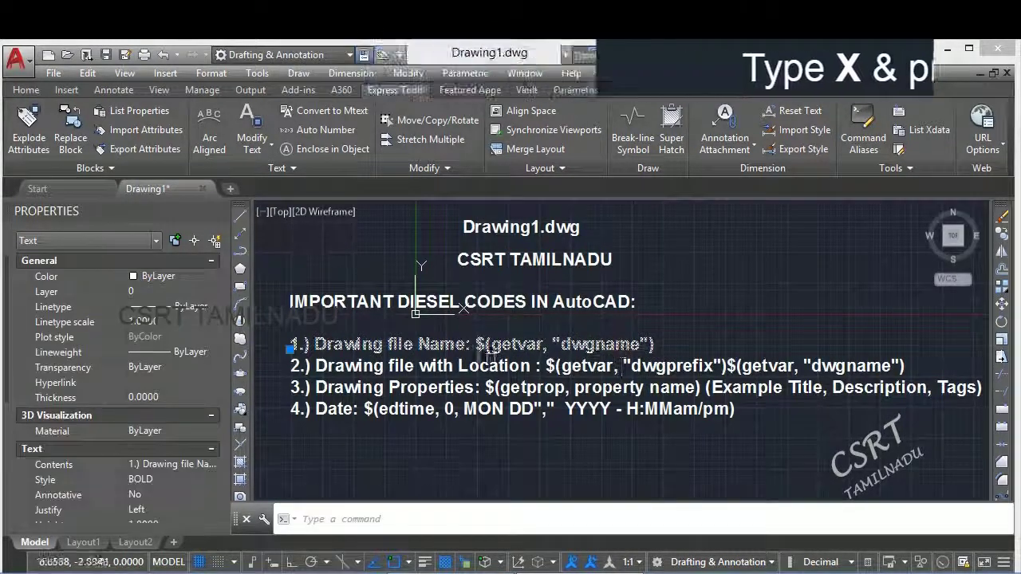
key("Escape")
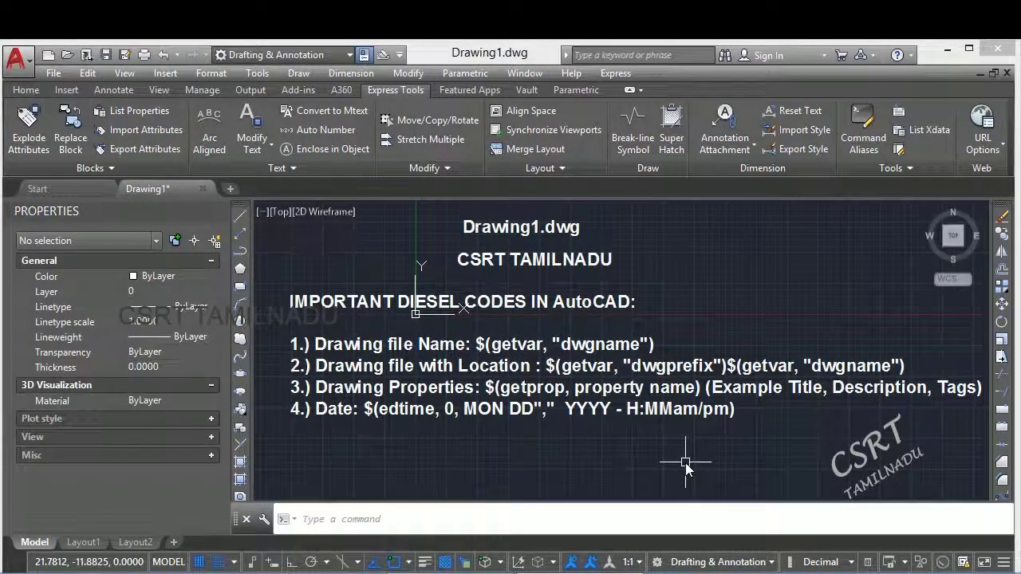